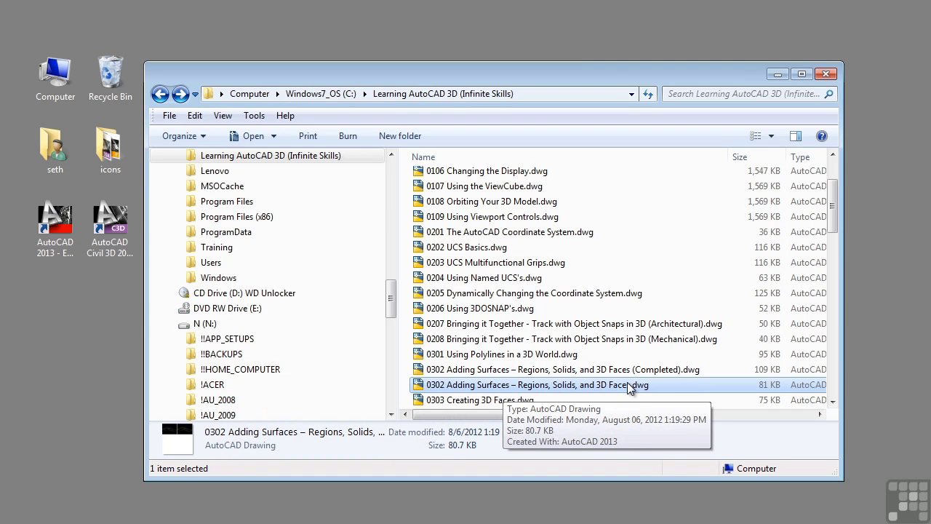
Step: Select '0302 Adding Surfaces – Regions, Solids, and 3D Faces (Completed).dwg' in the Learning AutoCAD 3D folder
key(Up)
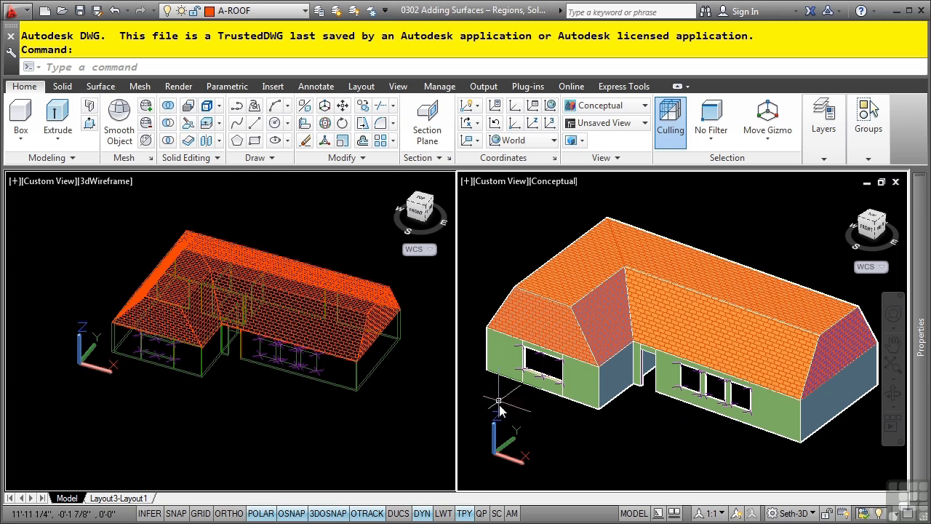
Step: Window-select part of the completed shaded house to review it
click(579, 480)
click(764, 510)
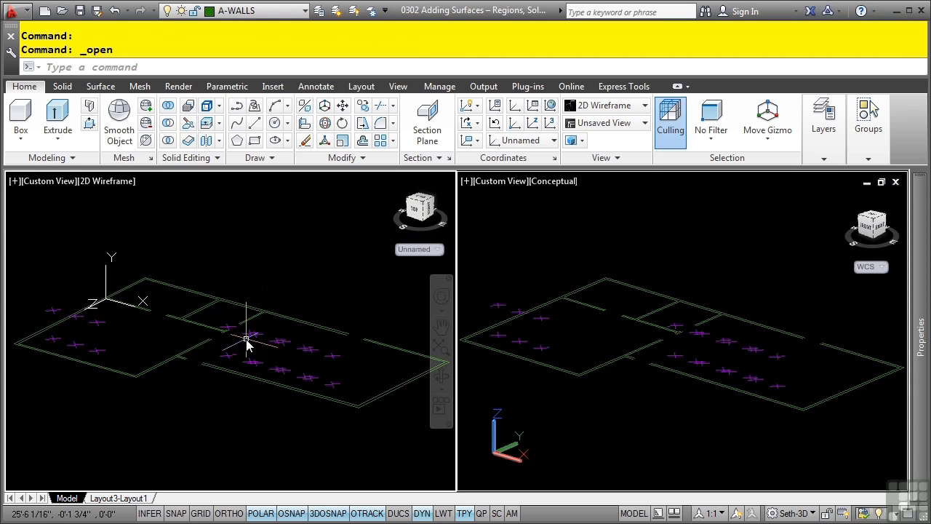
Step: Inspect a fixture point marker, then zoom in on the wall corner at the UCS origin
click(95, 331)
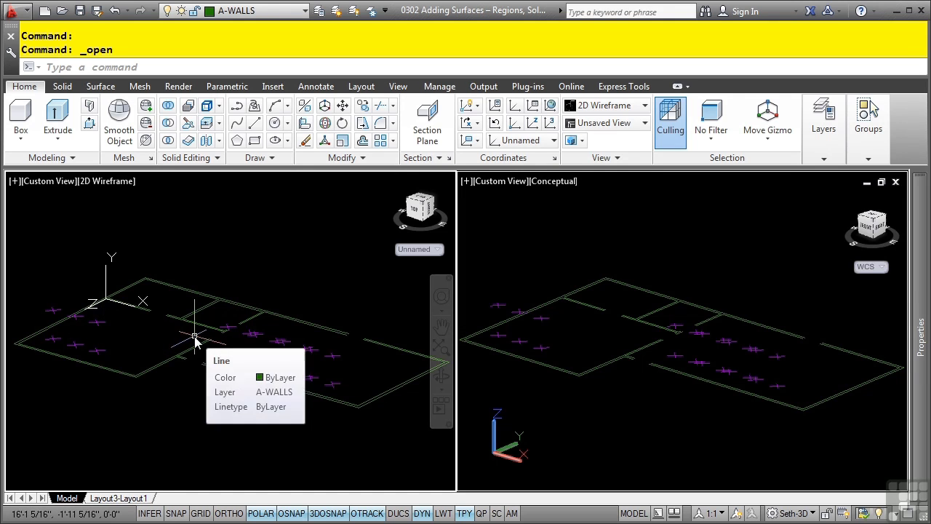
middle_drag(183, 353, 276, 395)
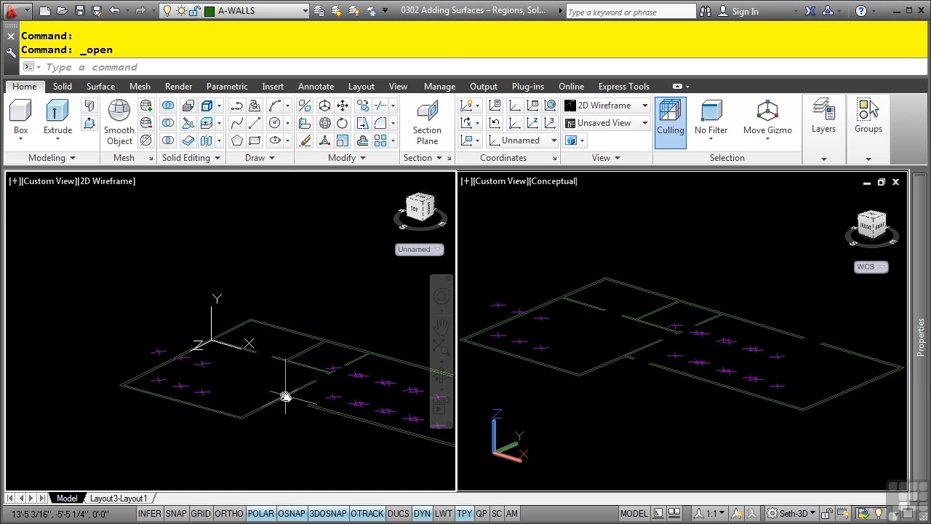
scroll(245, 361, up, 3)
middle_drag(208, 326, 253, 412)
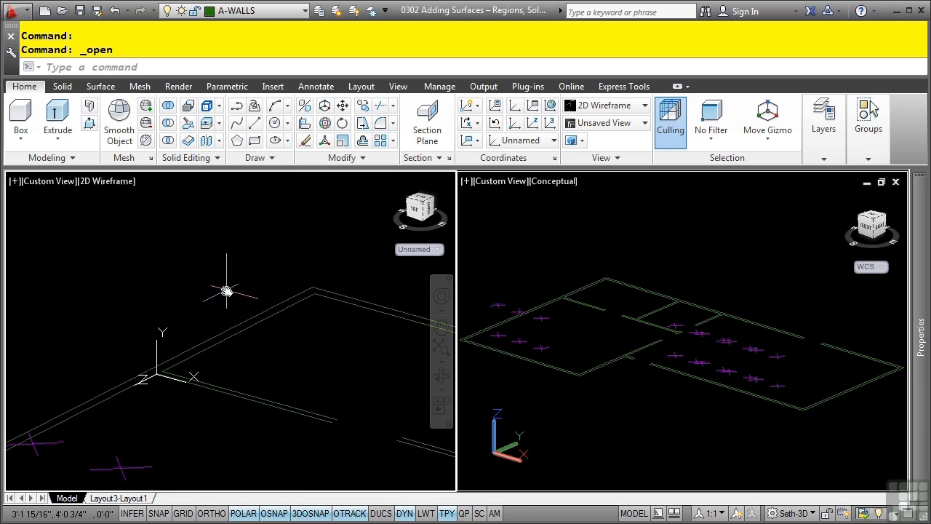
Step: Draw an 8'-tall 2D solid panel with SO from the wall corner to the wall's endpoint
text(so)
key(Return)
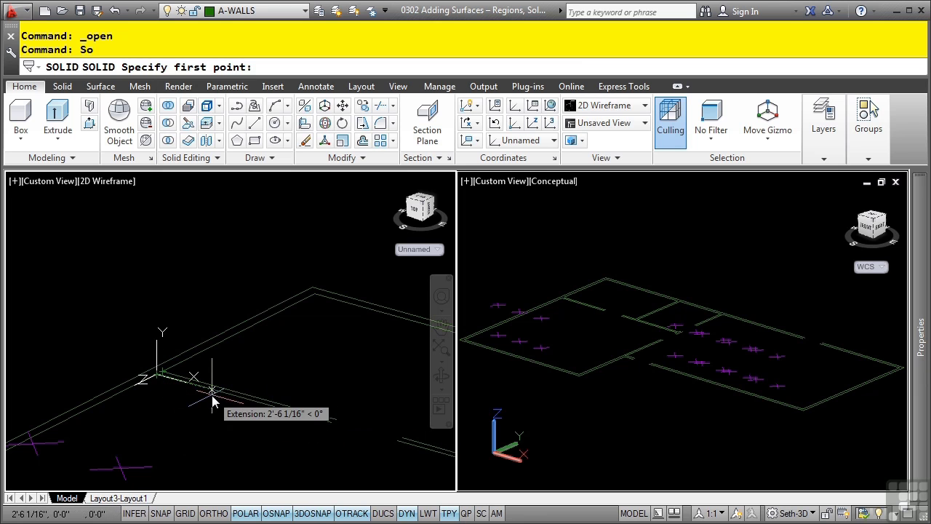
middle_drag(229, 381, 240, 378)
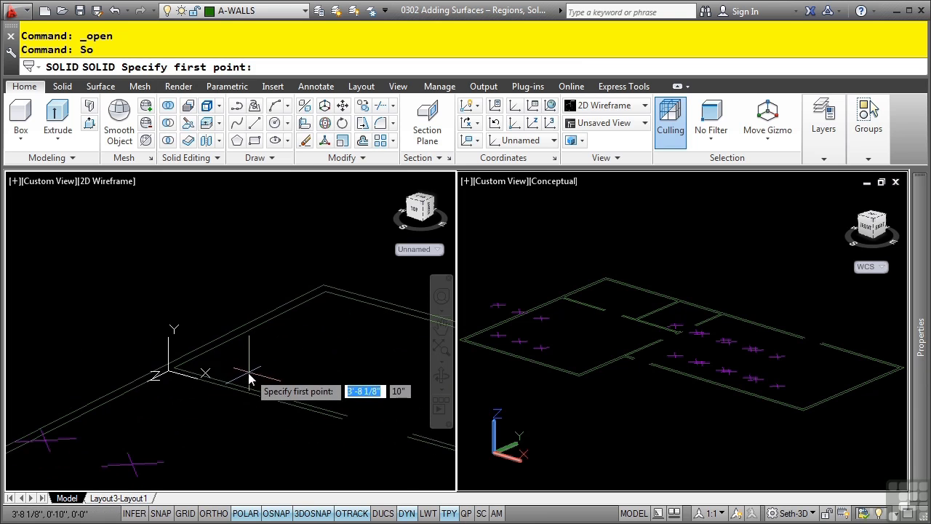
click(168, 375)
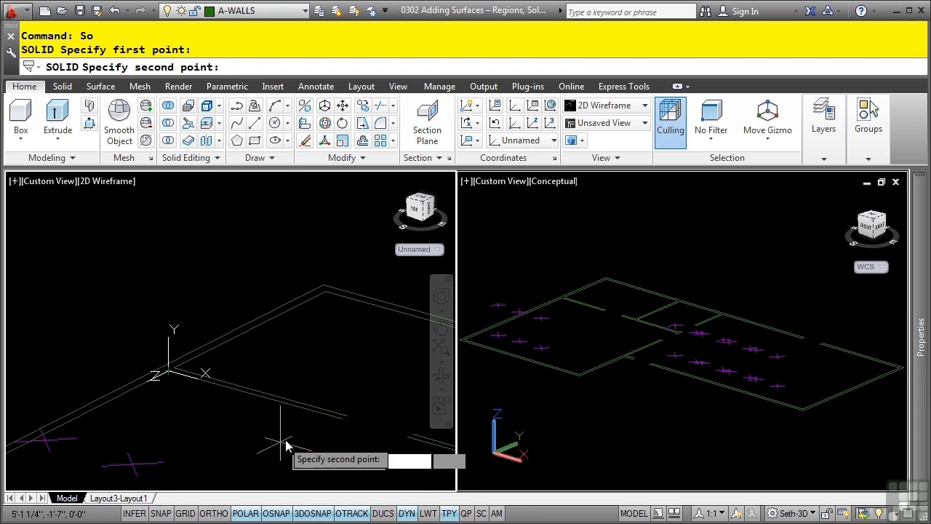
click(341, 418)
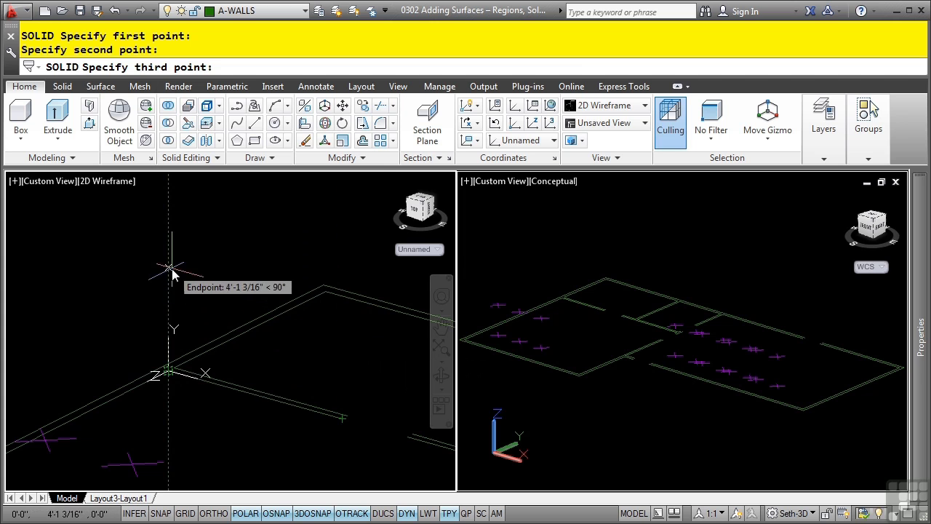
text(8')
key(Return)
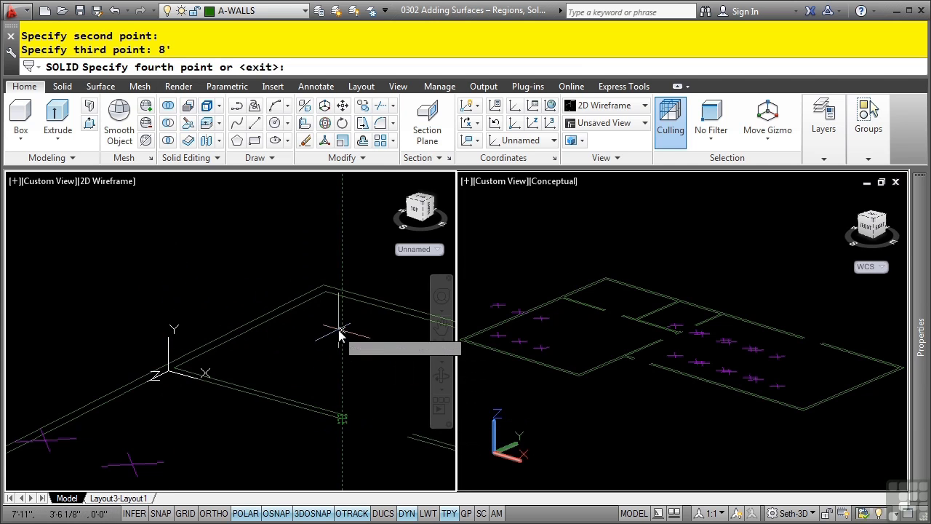
text(8')
key(Return)
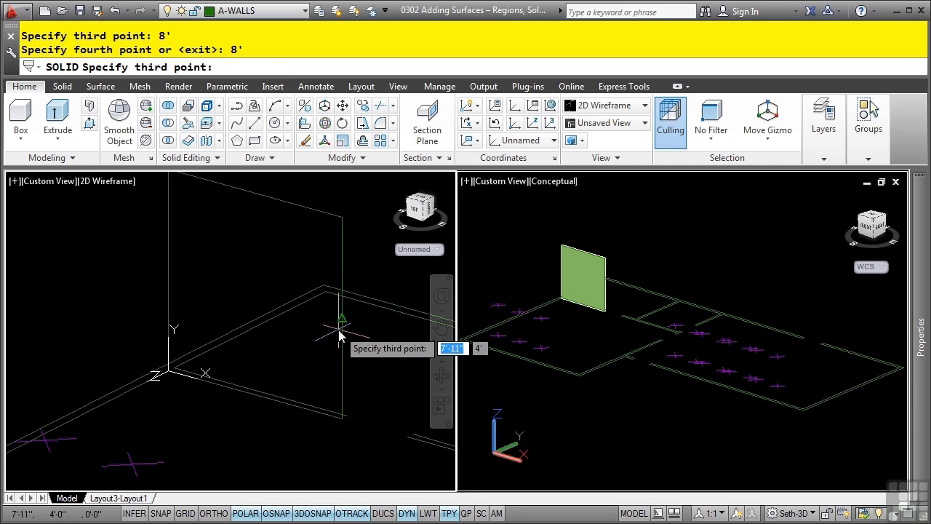
key(Escape)
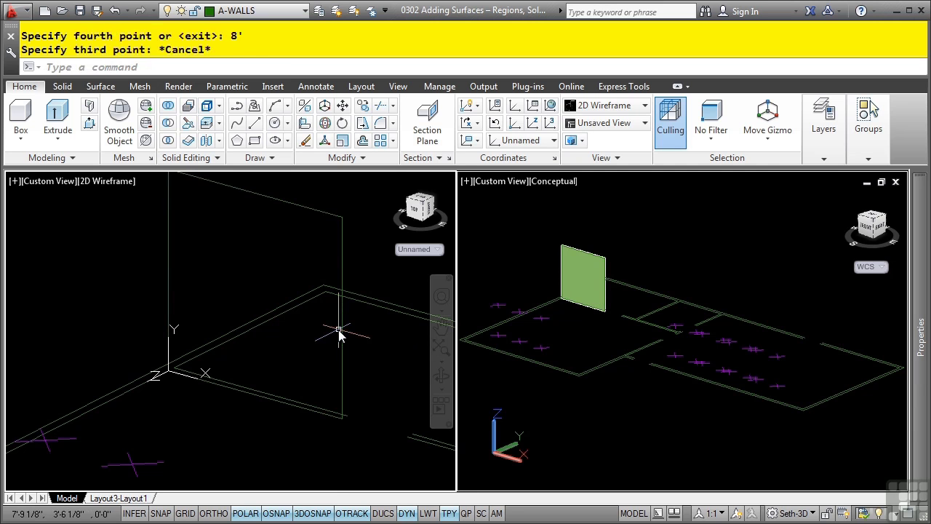
key(Escape)
mouse_move(343, 244)
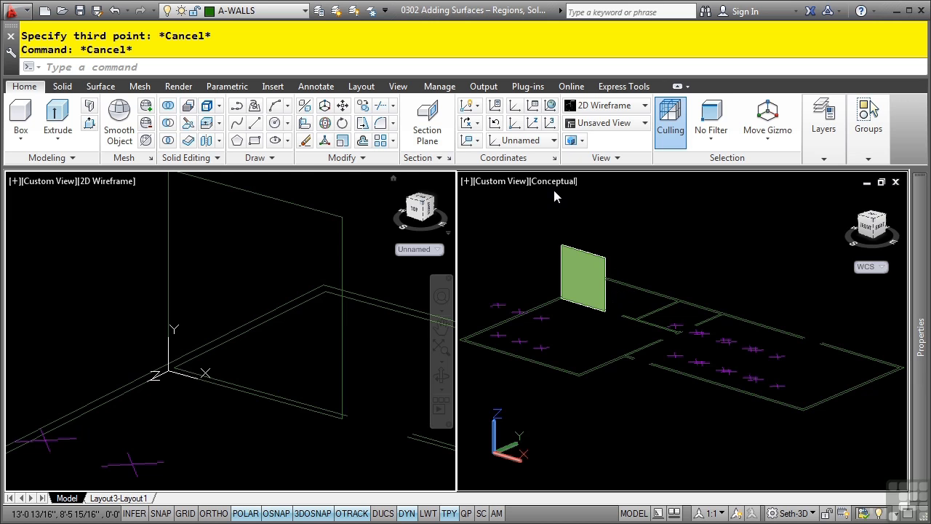
Step: Erase the trial 2D solid wall panel
click(253, 227)
click(252, 192)
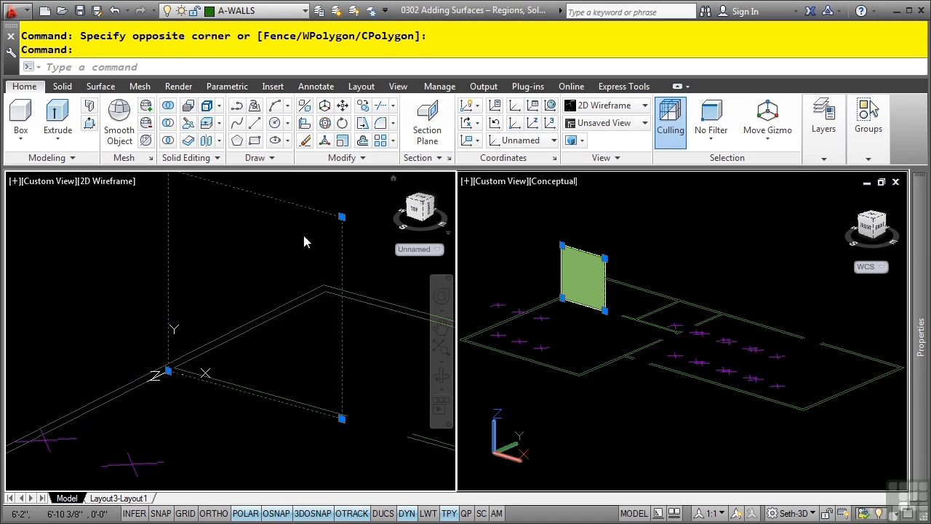
key(Delete)
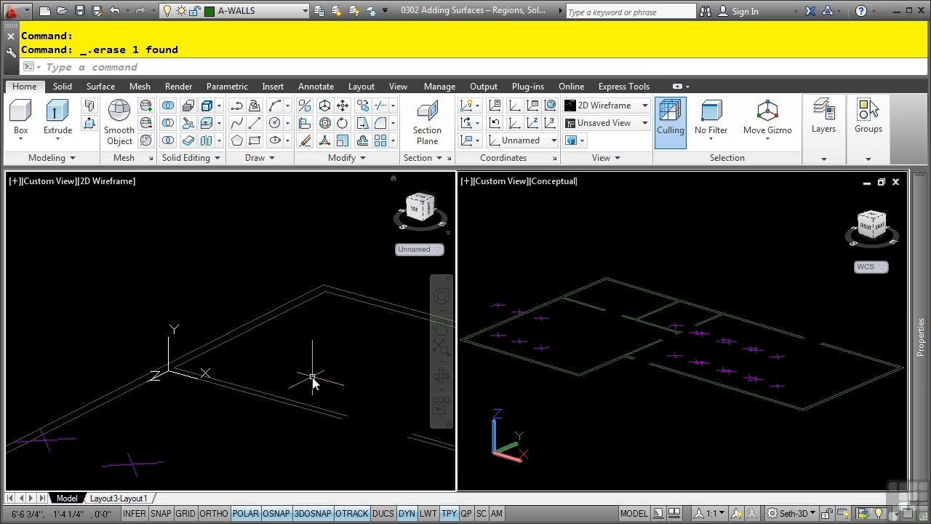
Step: Crossing-window select all 26 wall lines across the floor plan
scroll(313, 378, down, 5)
middle_drag(308, 380, 245, 326)
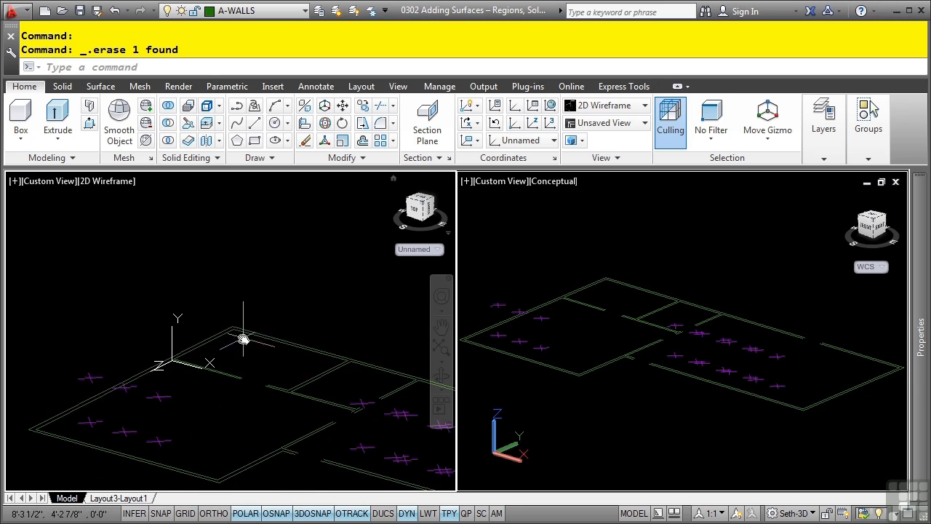
click(267, 312)
click(187, 391)
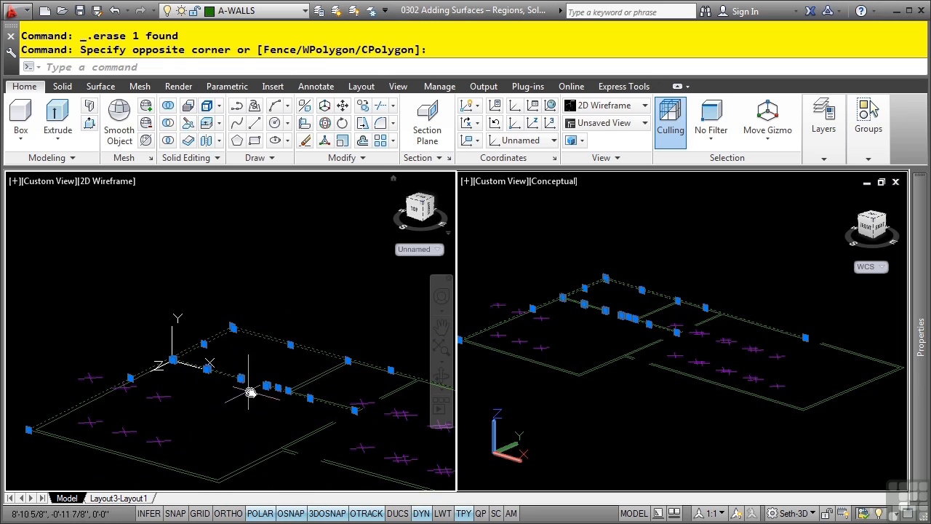
click(371, 339)
click(313, 385)
mouse_move(312, 385)
middle_down()
mouse_move(281, 328)
mouse_move(195, 300)
middle_up()
click(326, 266)
click(270, 315)
click(172, 306)
click(147, 418)
middle_drag(145, 432, 288, 436)
click(97, 308)
click(68, 341)
middle_drag(320, 320, 131, 262)
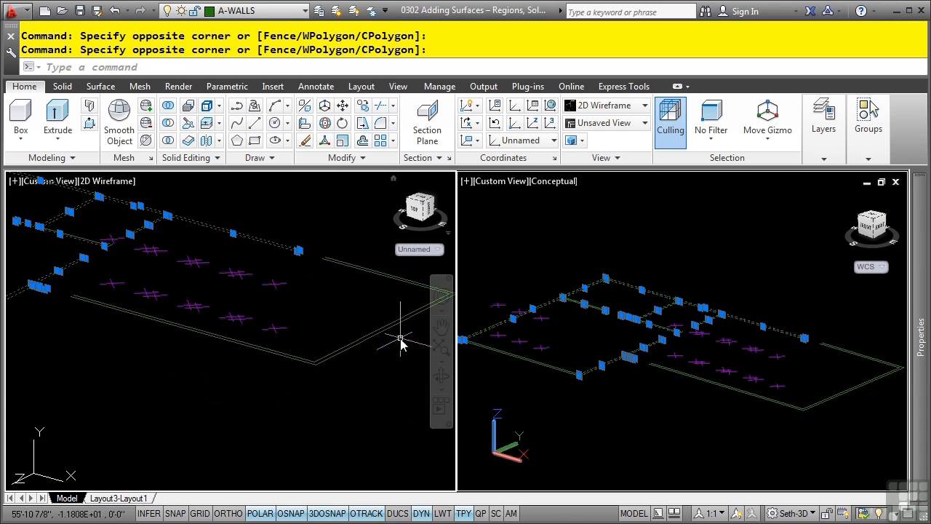
middle_drag(305, 322, 333, 264)
click(333, 264)
click(284, 327)
middle_drag(150, 347, 276, 369)
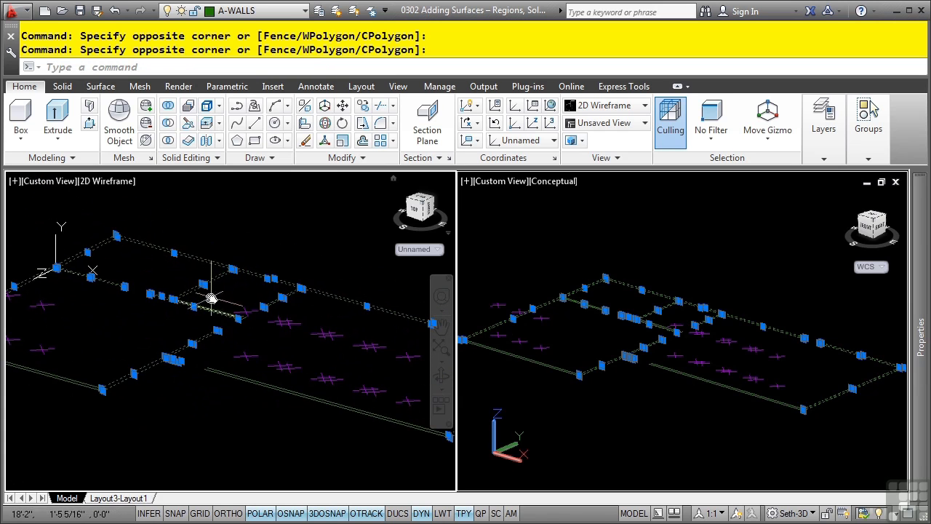
click(209, 312)
click(209, 313)
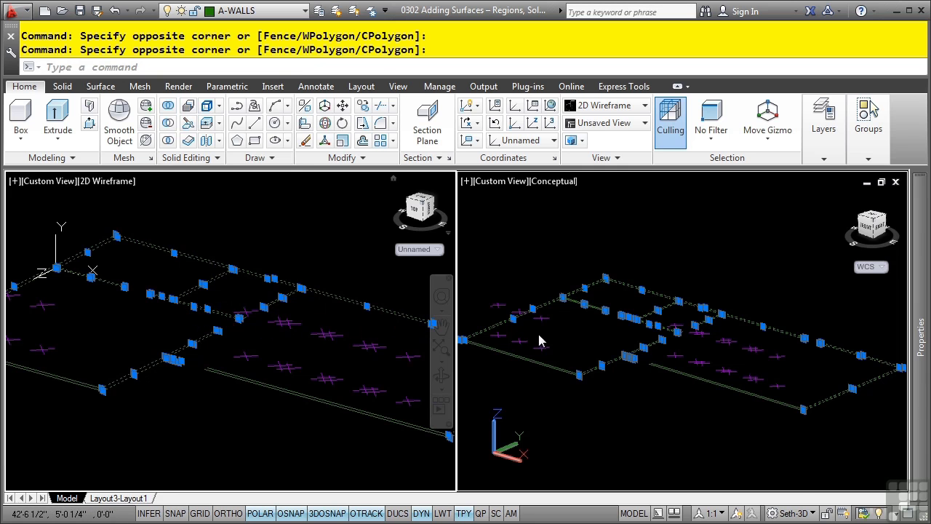
Step: Set the selected wall lines' Thickness to 8' in Properties, then deselect them
mouse_move(915, 389)
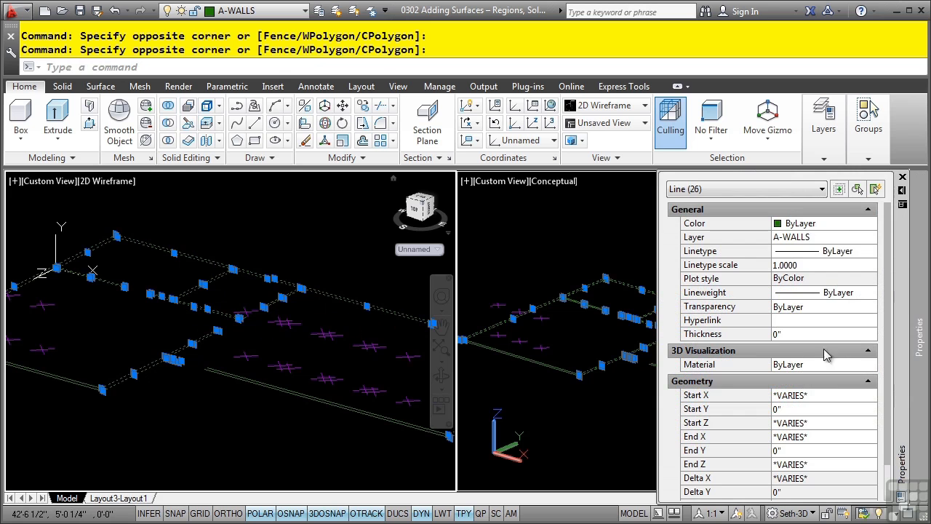
click(785, 335)
text(8')
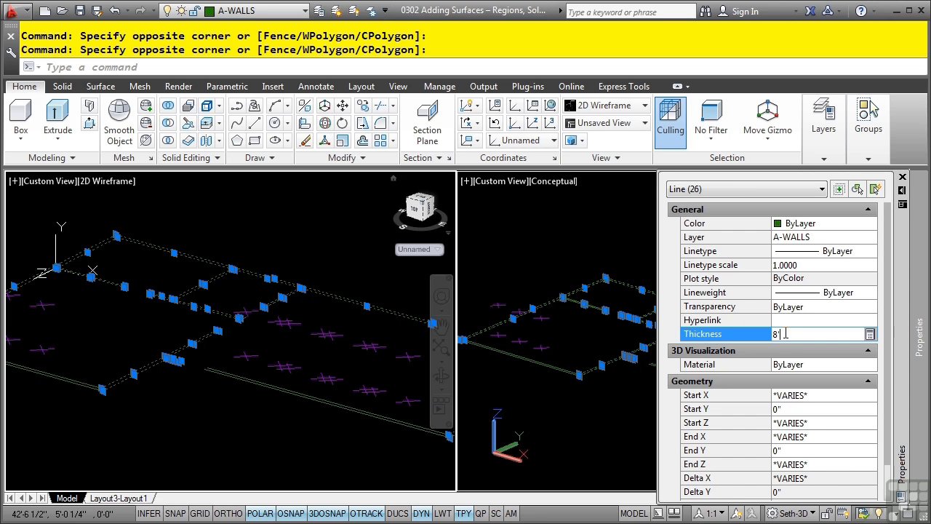
key(Return)
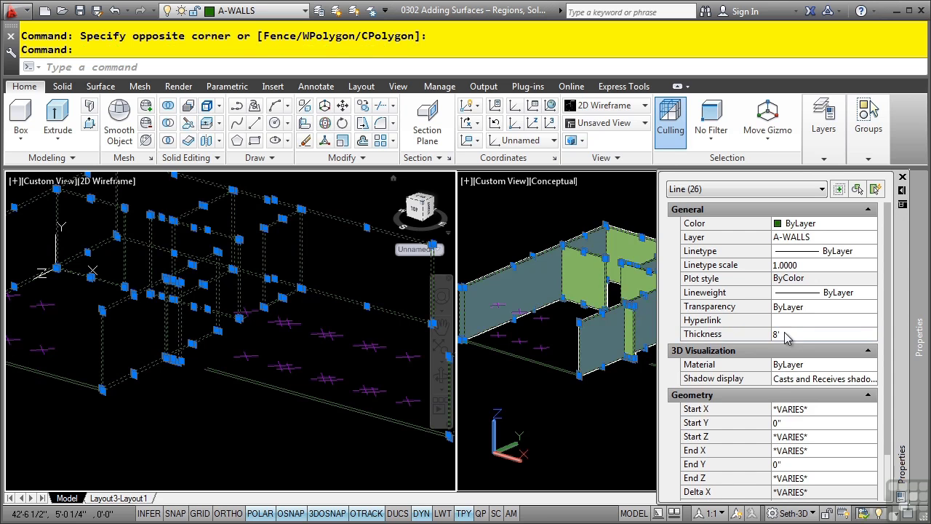
key(Escape)
key(Escape)
key(Escape)
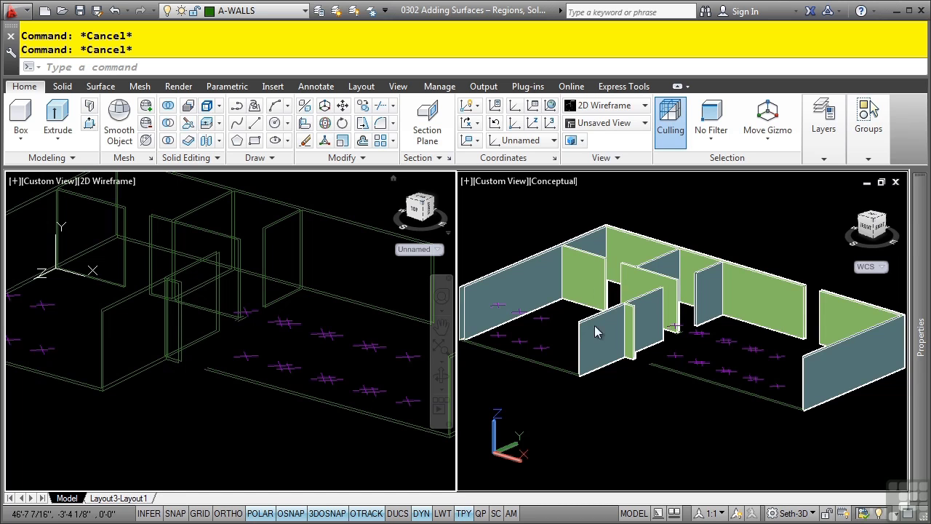
Step: Switch from the Conceptual back to the 2D Wireframe viewport and zoom onto one room
click(623, 378)
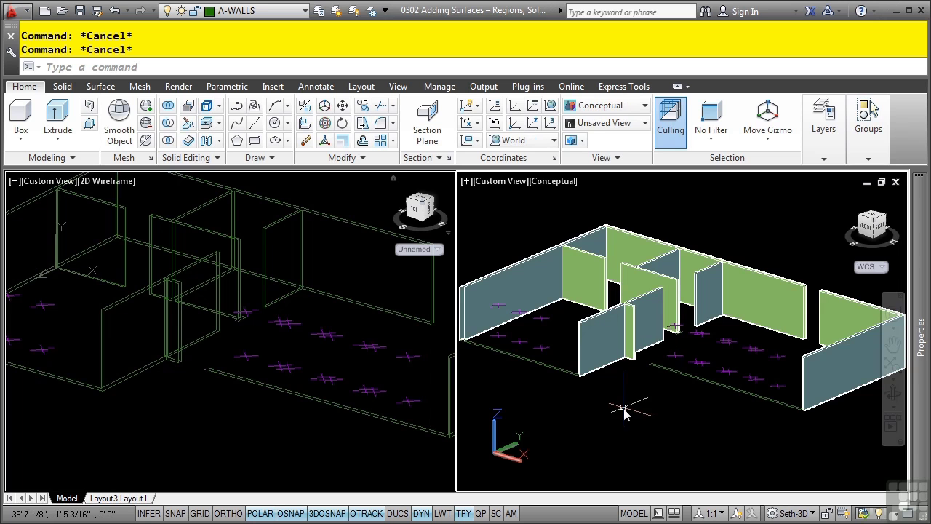
click(171, 407)
middle_drag(128, 336, 264, 376)
scroll(264, 376, down, 2)
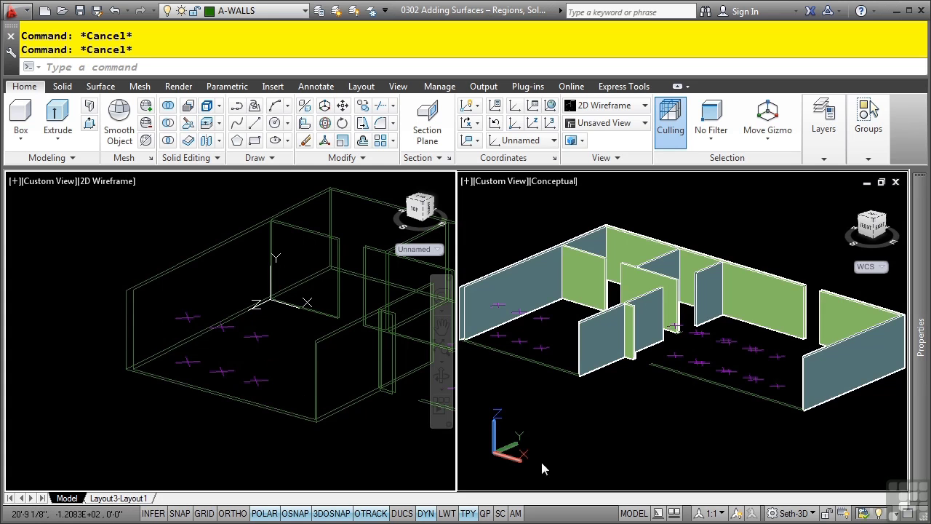
scroll(159, 336, up, 2)
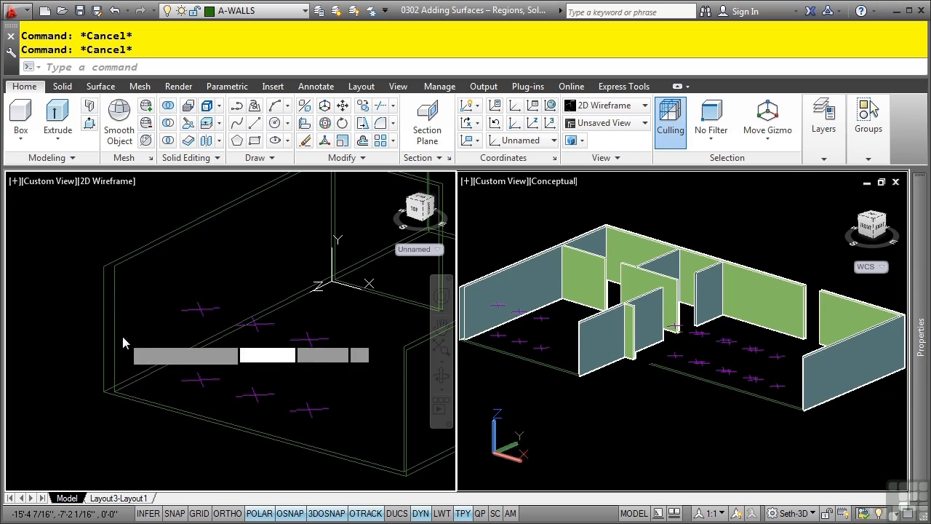
Step: Draw a 3D face covering a full wall from base to top
key(Return)
shift+middle_drag(145, 385, 106, 383)
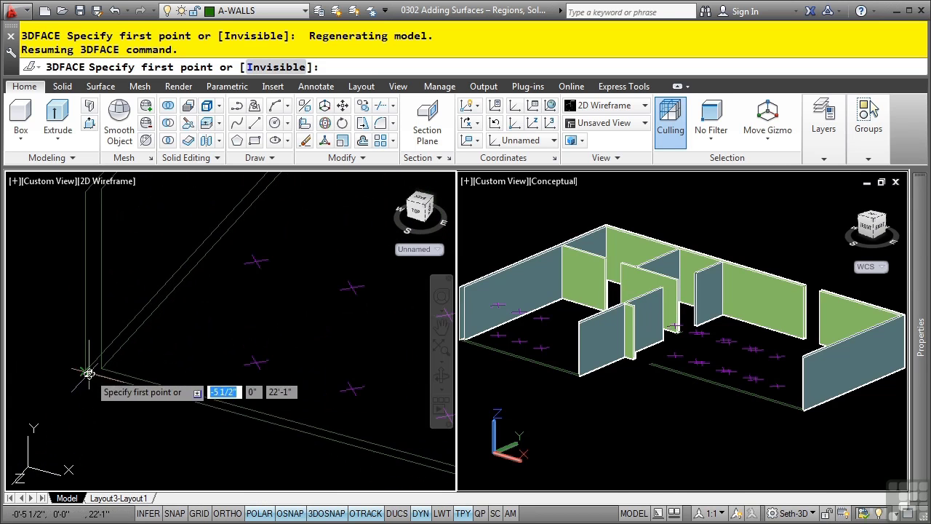
click(86, 371)
scroll(166, 424, down, 2)
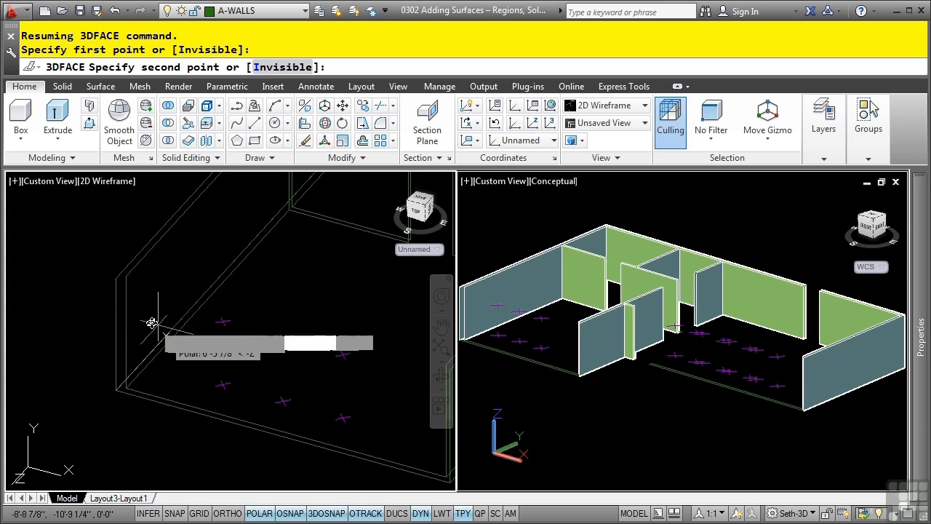
click(117, 280)
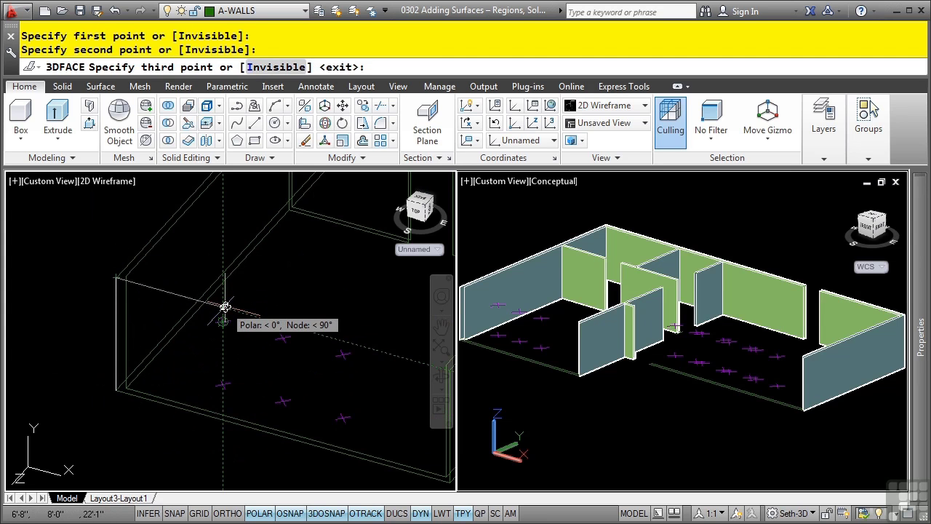
click(224, 305)
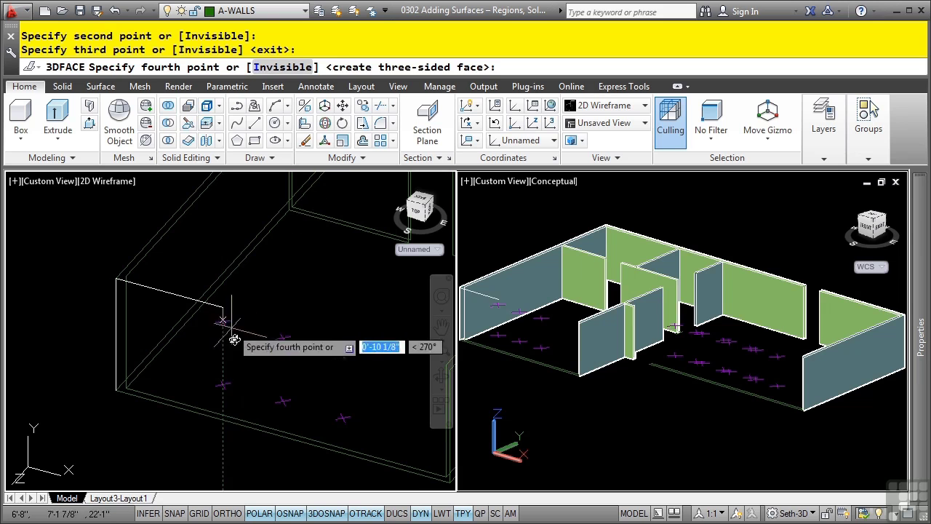
click(216, 420)
key(Return)
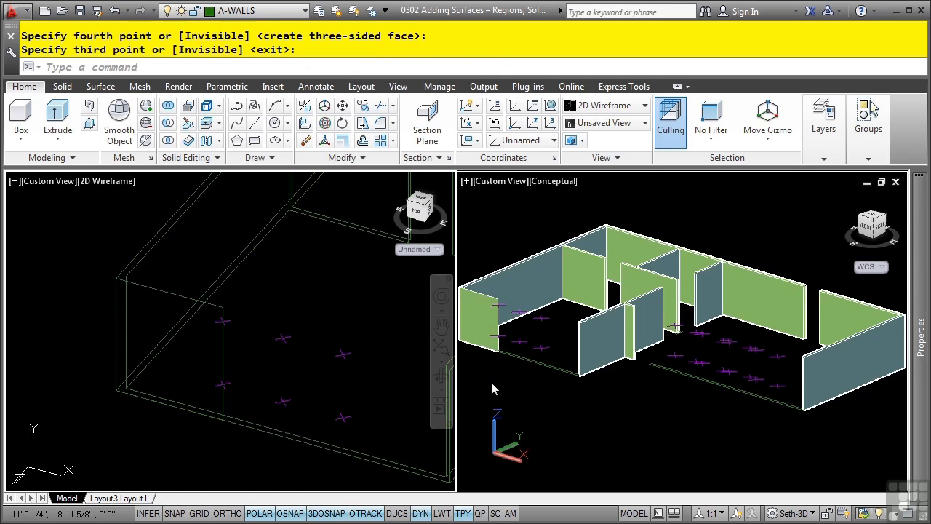
Step: Bring the window wall into view and draw the 3D face below the window opening
middle_drag(489, 399, 655, 390)
scroll(557, 396, up, 2)
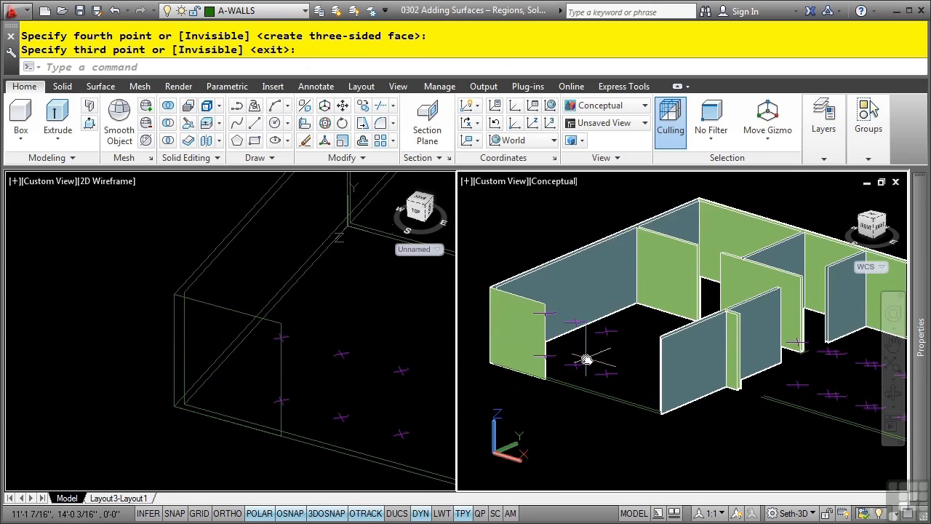
shift+middle_drag(586, 359, 596, 409)
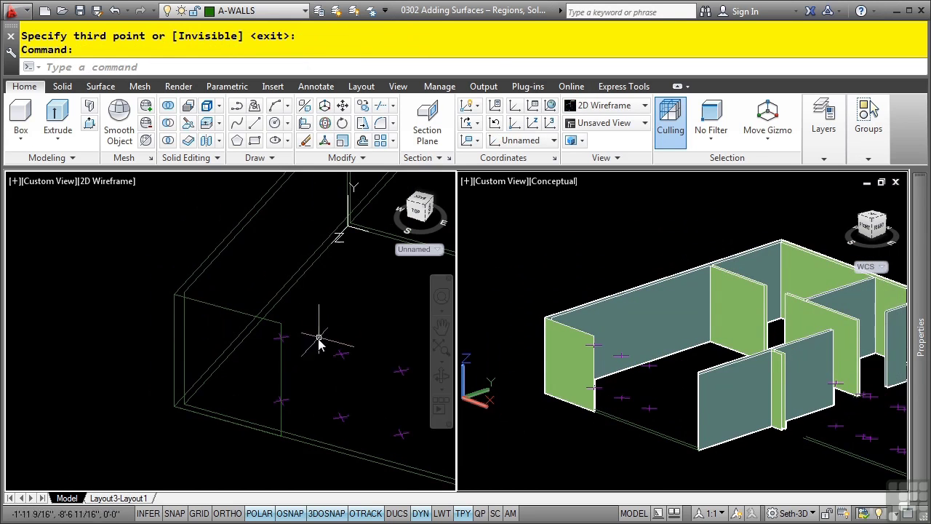
middle_drag(325, 331, 174, 307)
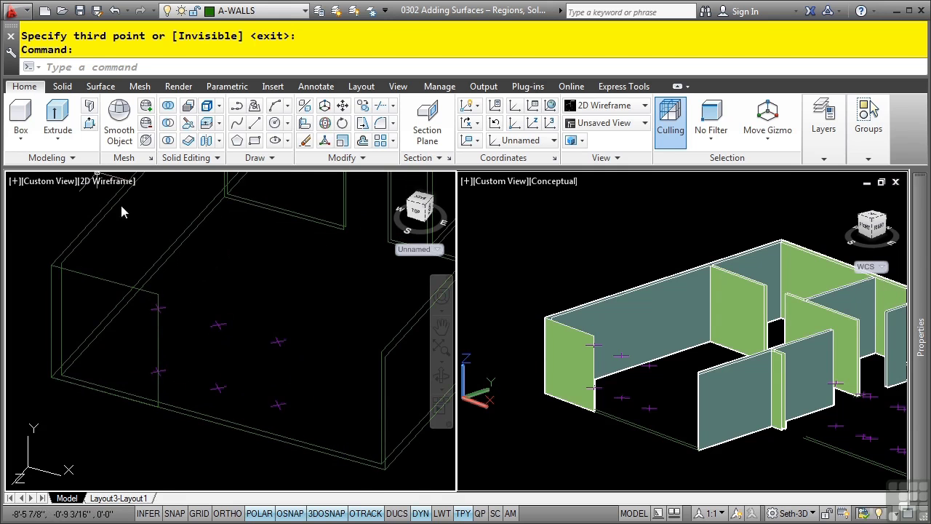
text(3f)
key(Return)
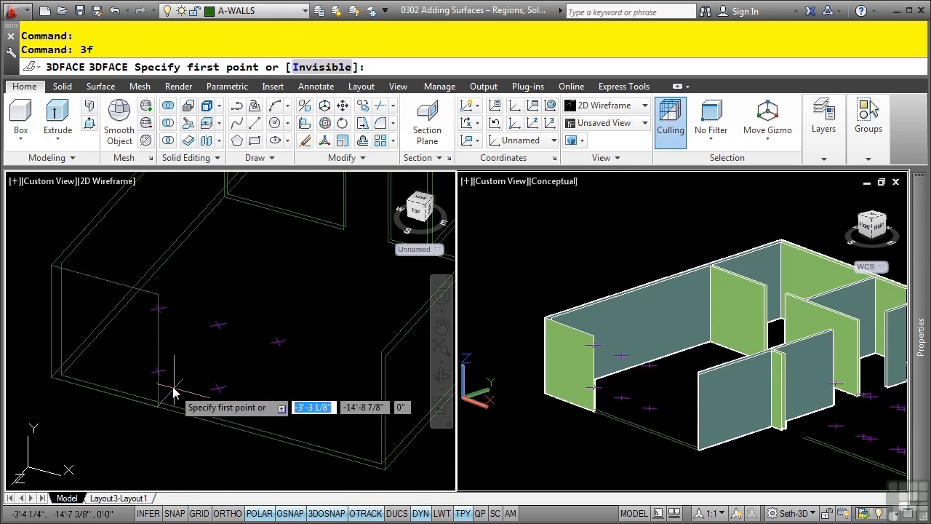
click(160, 374)
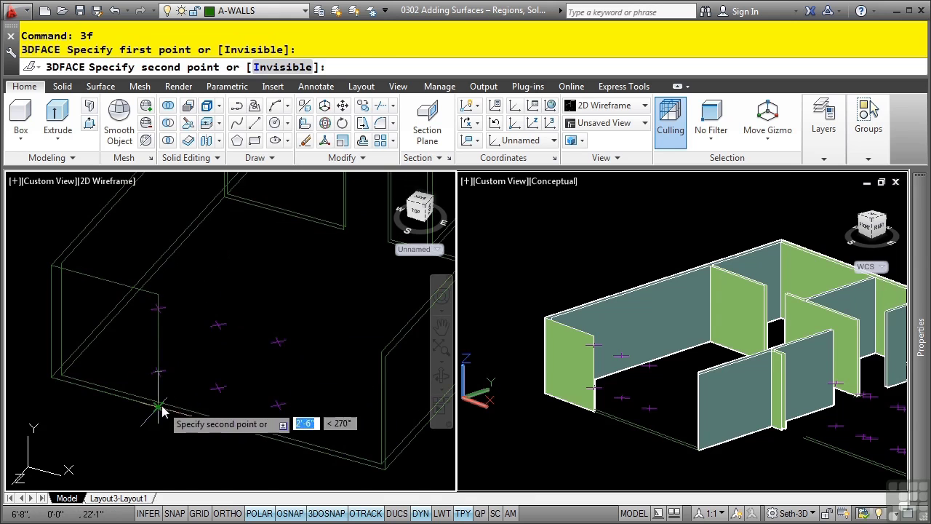
click(161, 408)
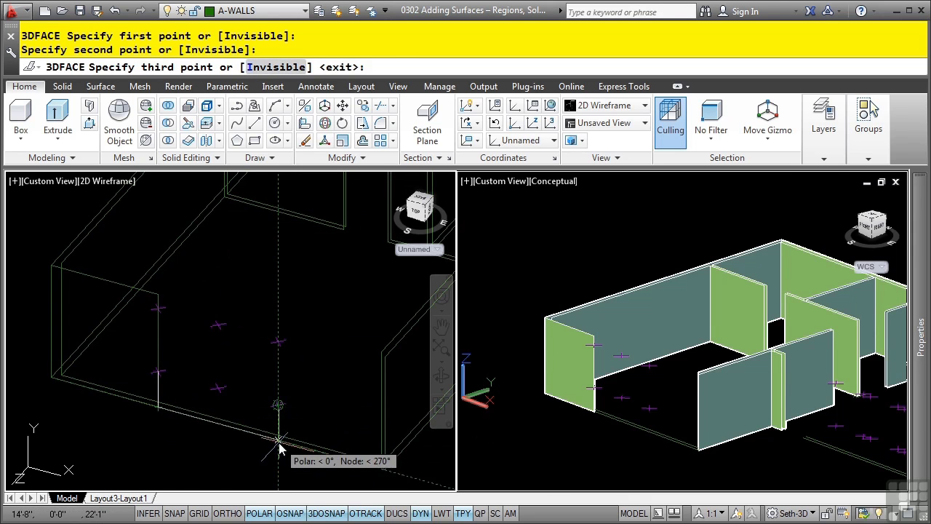
click(277, 405)
click(277, 405)
key(Return)
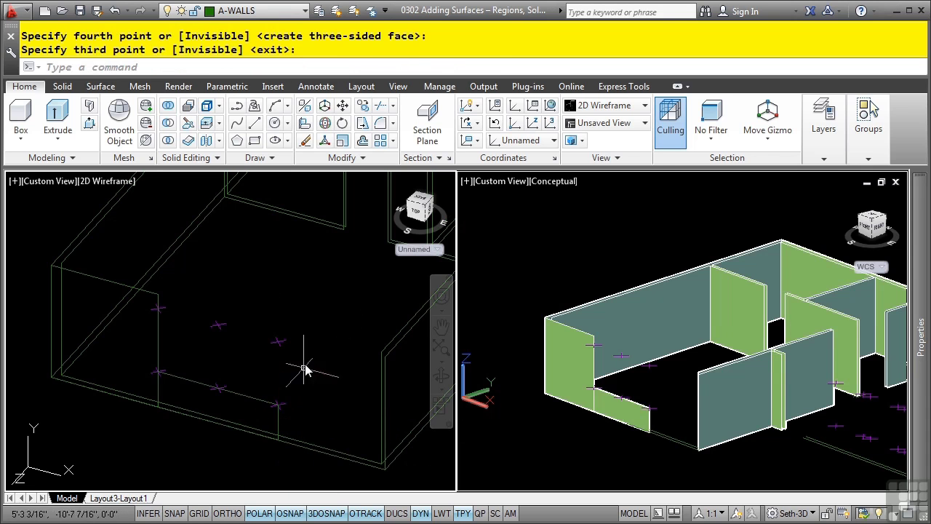
Step: Draw the 3D face above the window opening
key(Return)
click(157, 298)
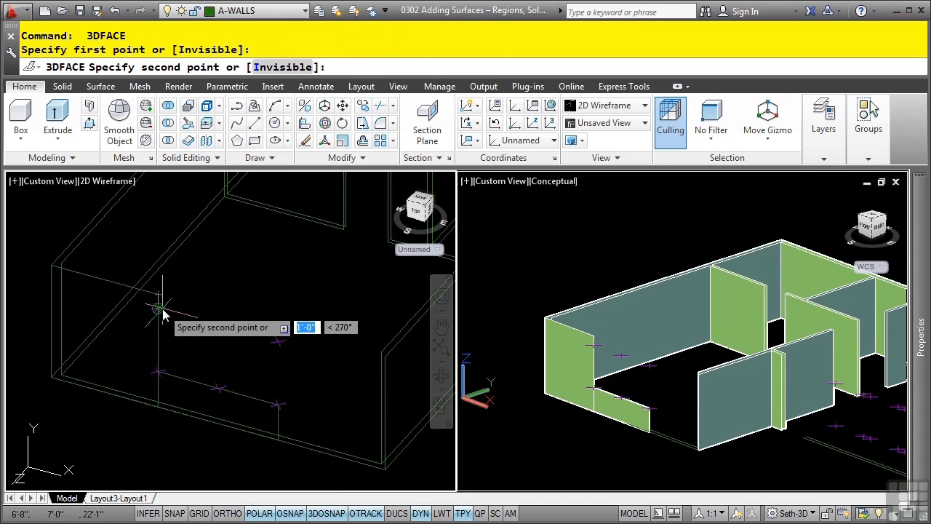
click(159, 310)
click(277, 329)
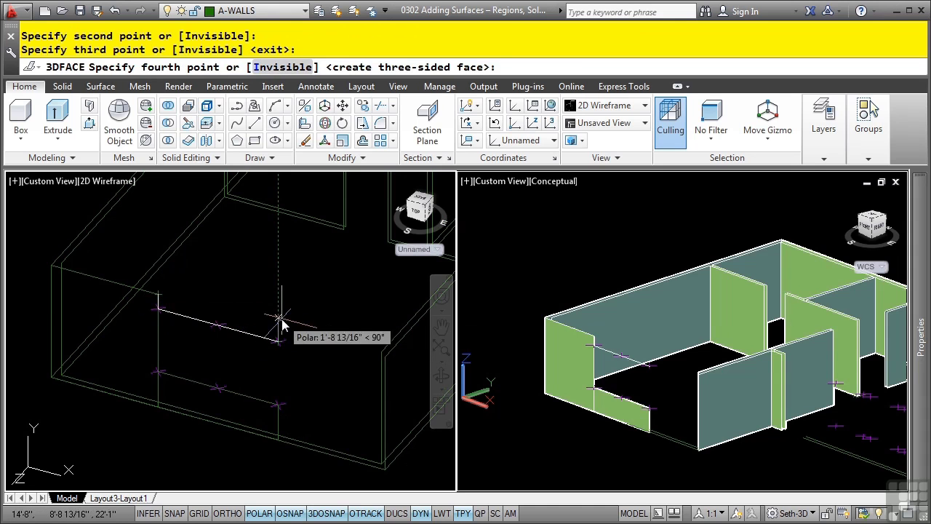
click(279, 329)
Step: Draw the 3D face beside the window, from the opening to the wall's end
key(Return)
key(Return)
click(279, 336)
click(278, 439)
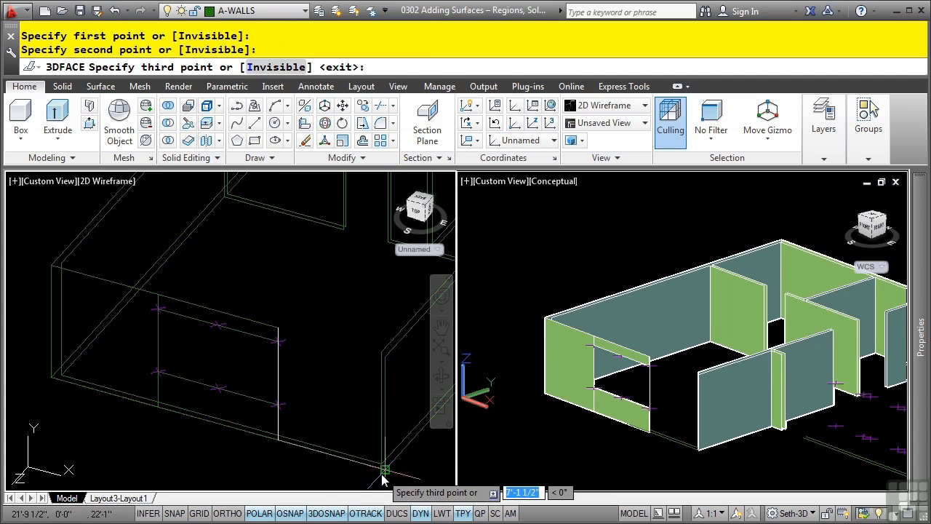
click(384, 466)
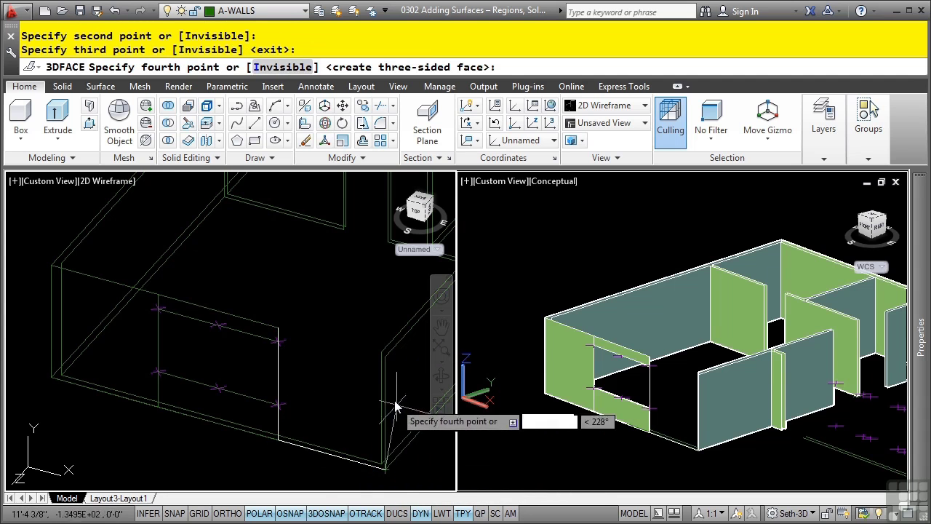
click(383, 357)
key(Escape)
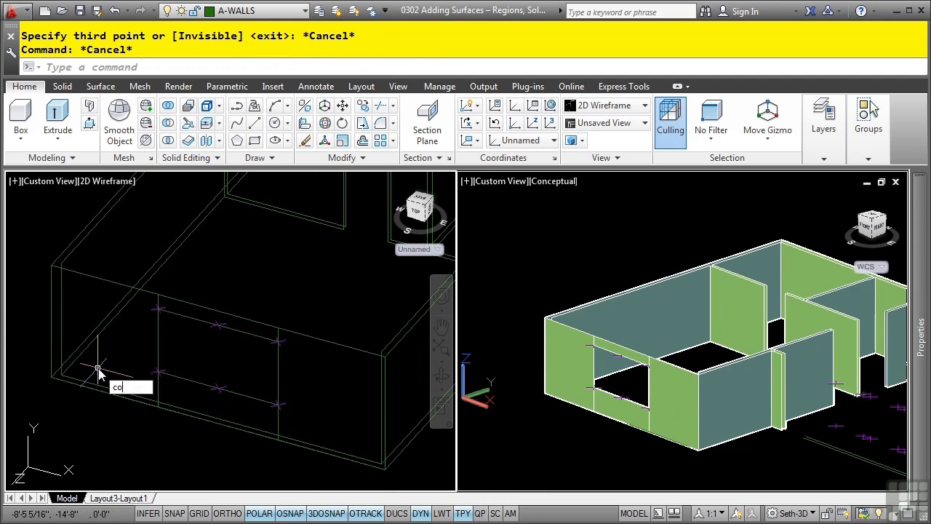
Step: Copy a wall 3D face with CO from its corner to a nearby point
text(co)
key(Return)
scroll(104, 436, up, 3)
click(65, 425)
key(Return)
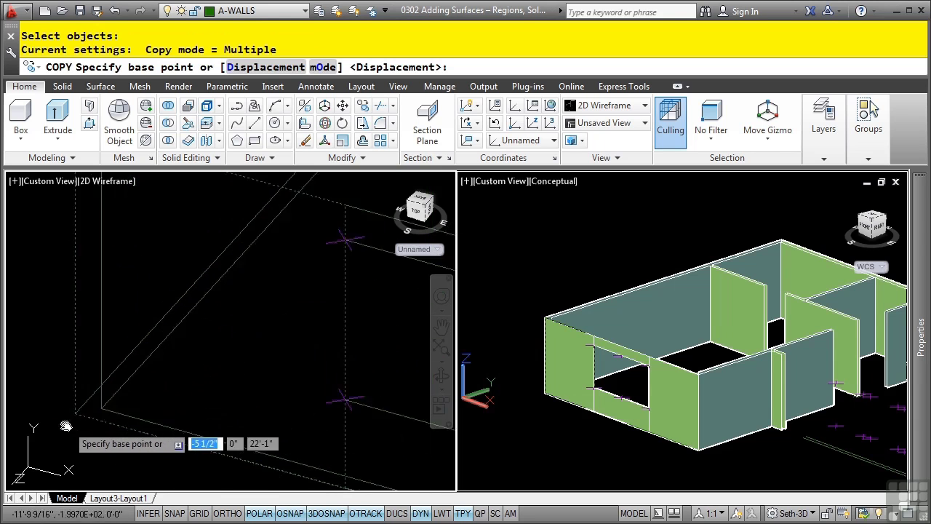
click(91, 397)
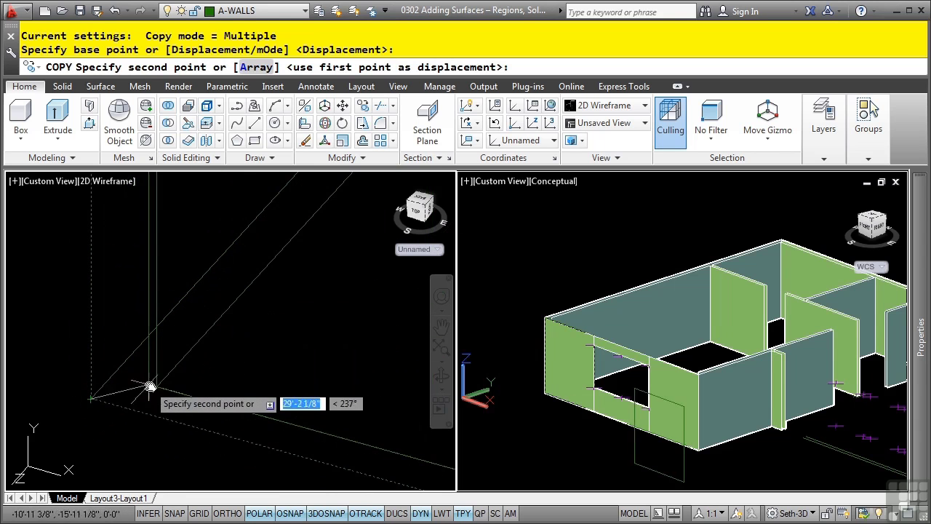
click(114, 375)
scroll(107, 362, down, 3)
scroll(182, 407, up, 5)
key(Return)
Step: Copy the other wall face from its corner to the adjacent wall corner
key(Return)
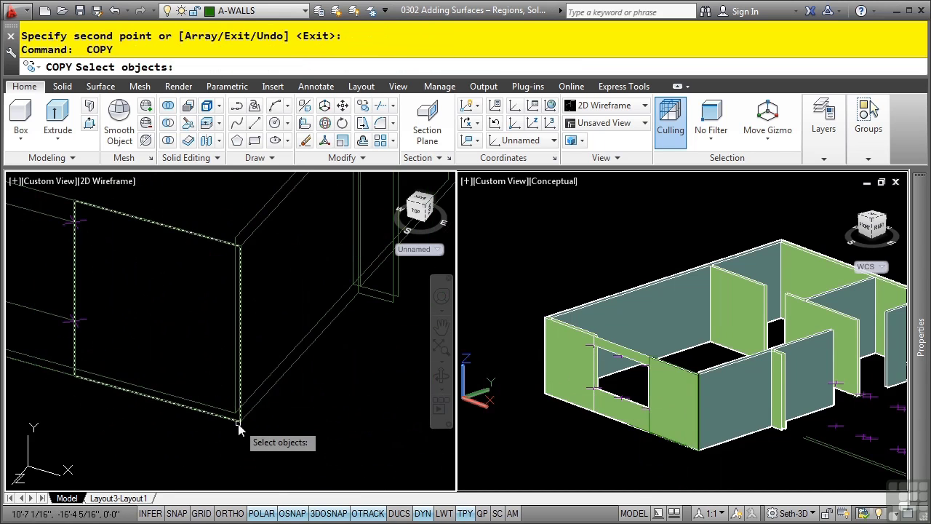
click(238, 423)
key(Return)
click(241, 423)
scroll(242, 429, up, 5)
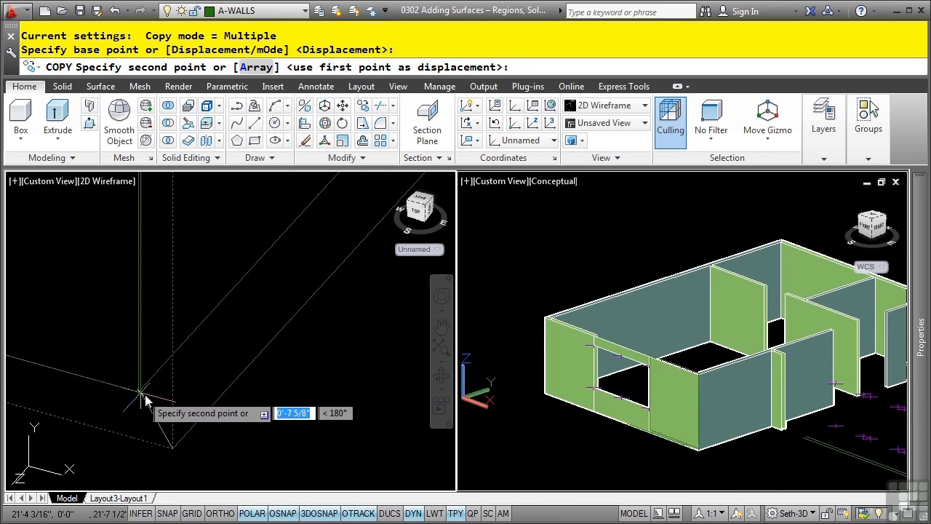
click(208, 411)
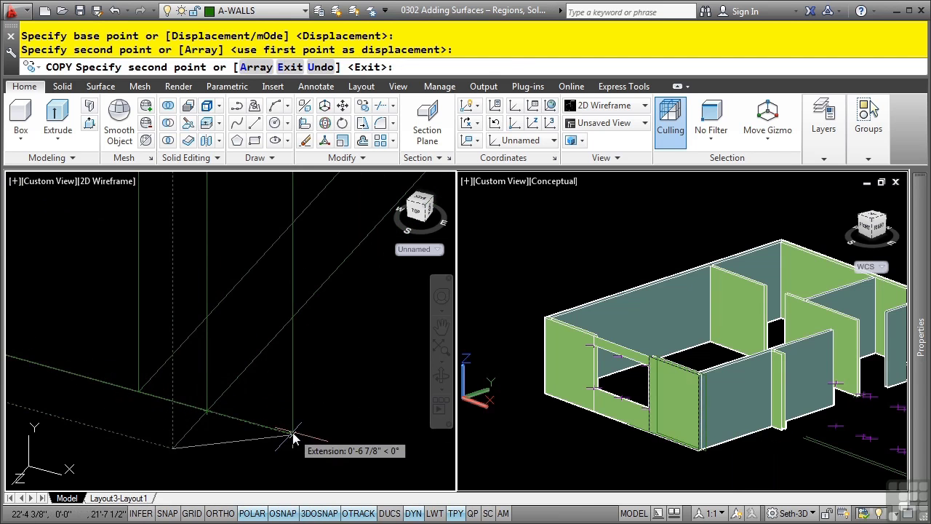
key(Escape)
key(Escape)
scroll(242, 383, down, 5)
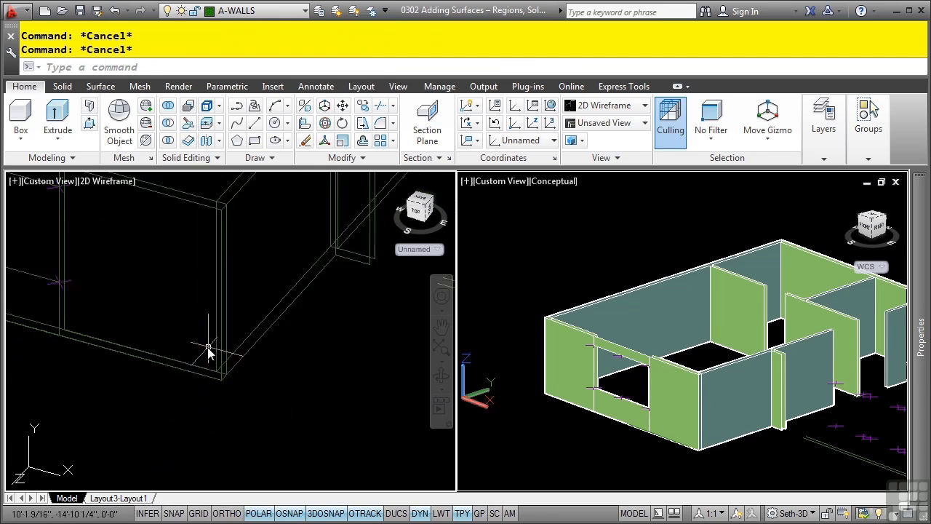
middle_drag(206, 356, 258, 349)
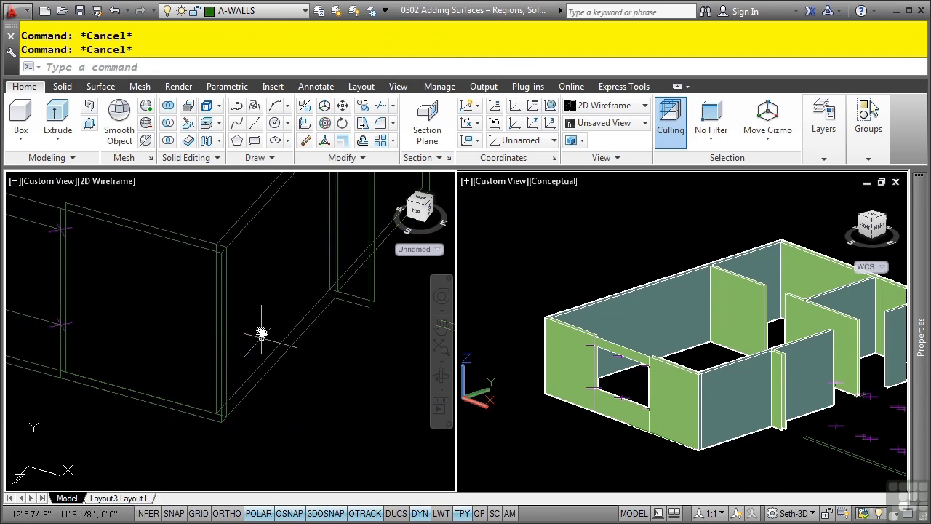
click(227, 322)
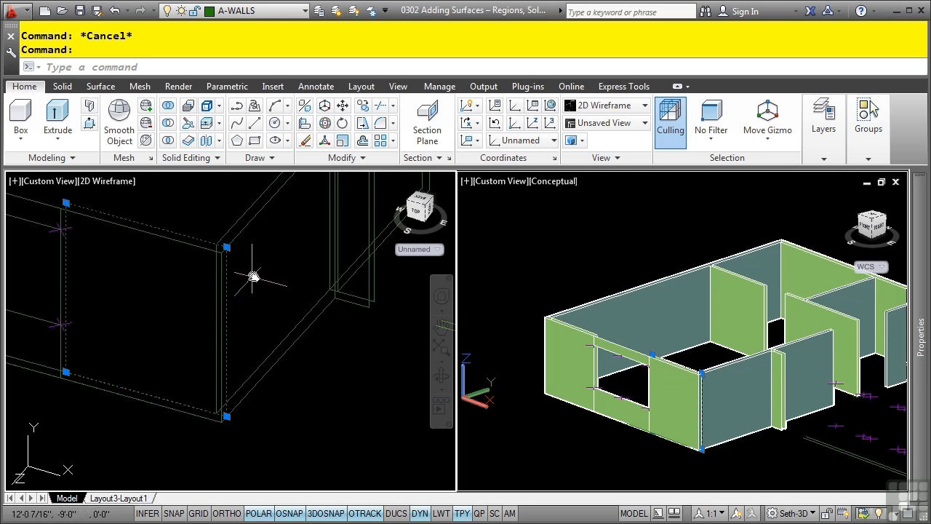
shift+click(228, 248)
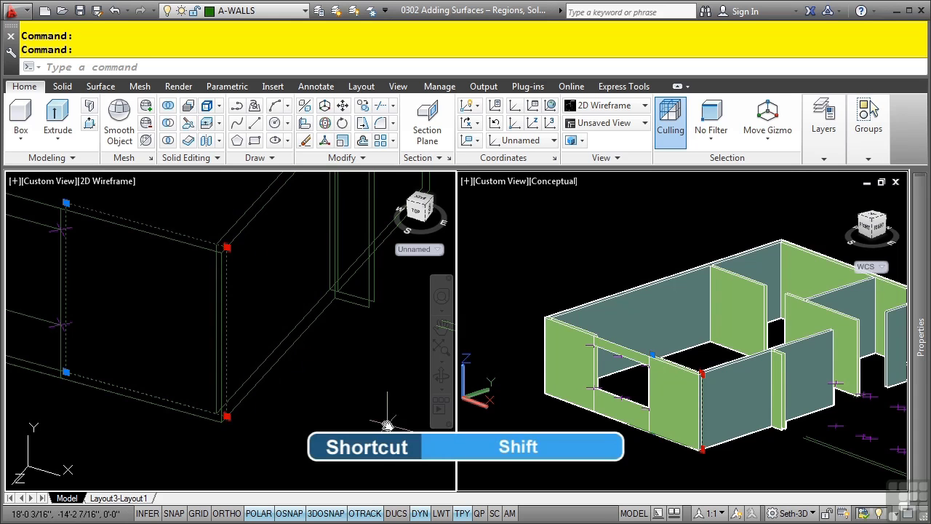
scroll(310, 353, up, 4)
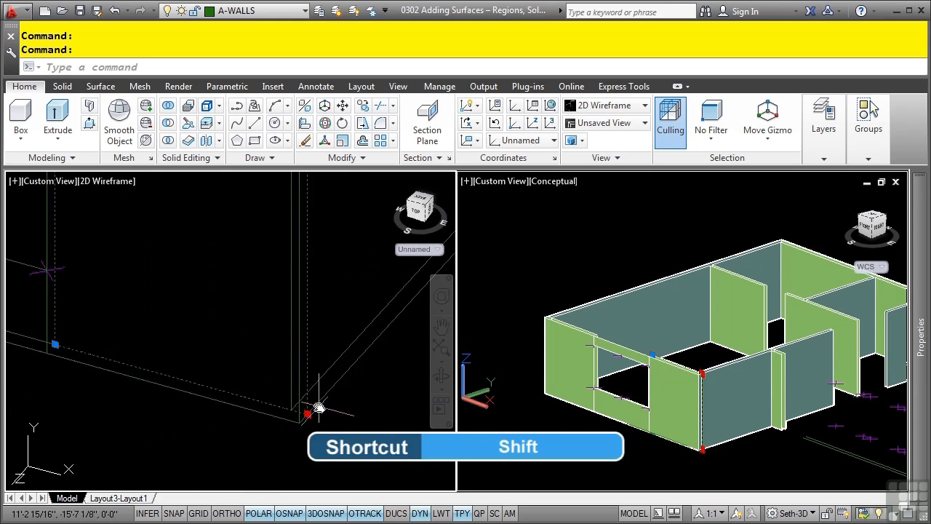
click(252, 463)
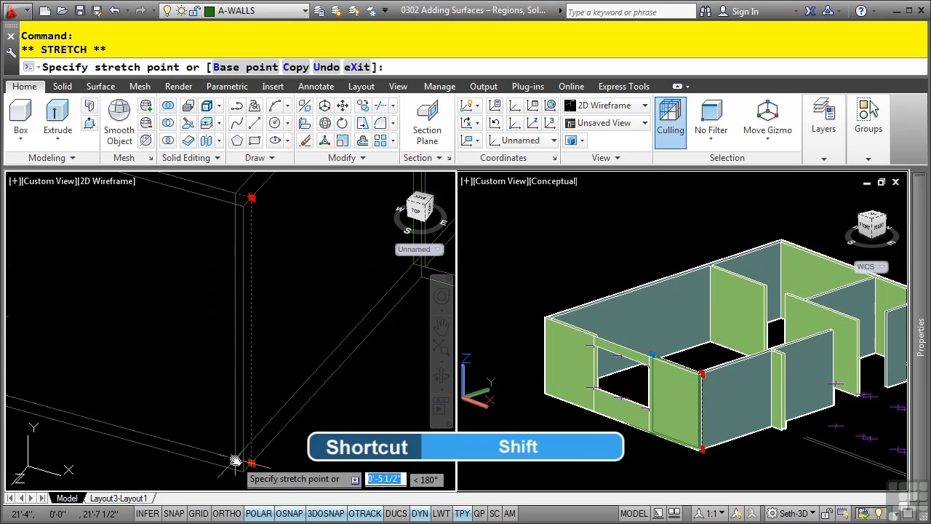
scroll(250, 459, down, 3)
key(Escape)
key(Escape)
scroll(201, 394, down, 4)
scroll(182, 335, up, 3)
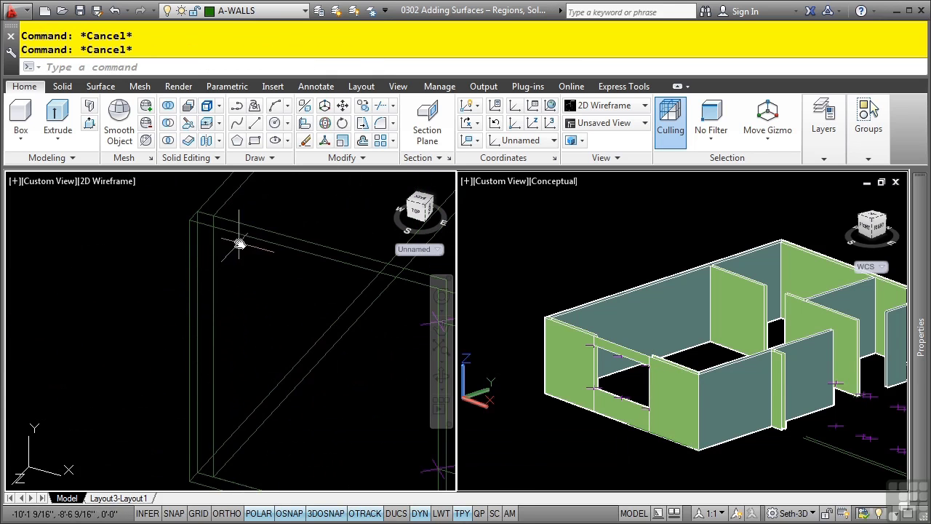
click(199, 212)
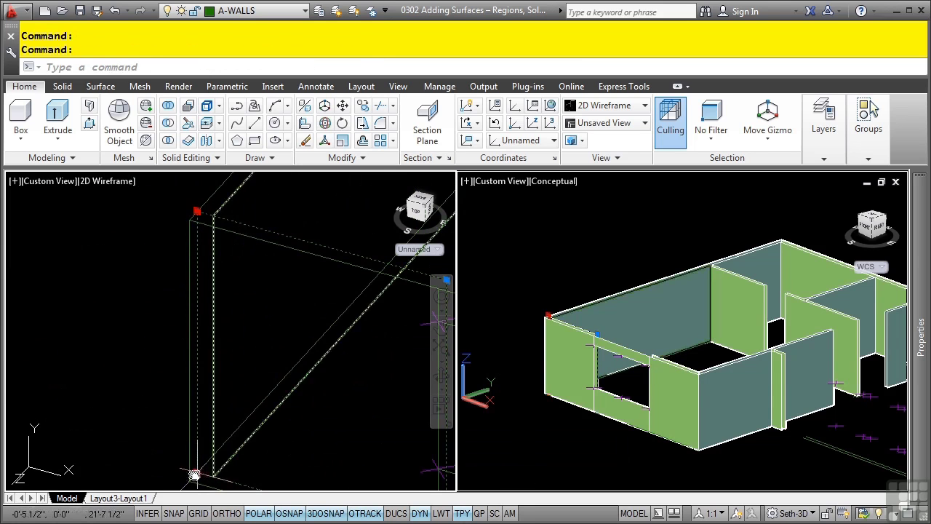
key(Escape)
key(Escape)
scroll(268, 448, down, 5)
scroll(222, 377, up, 4)
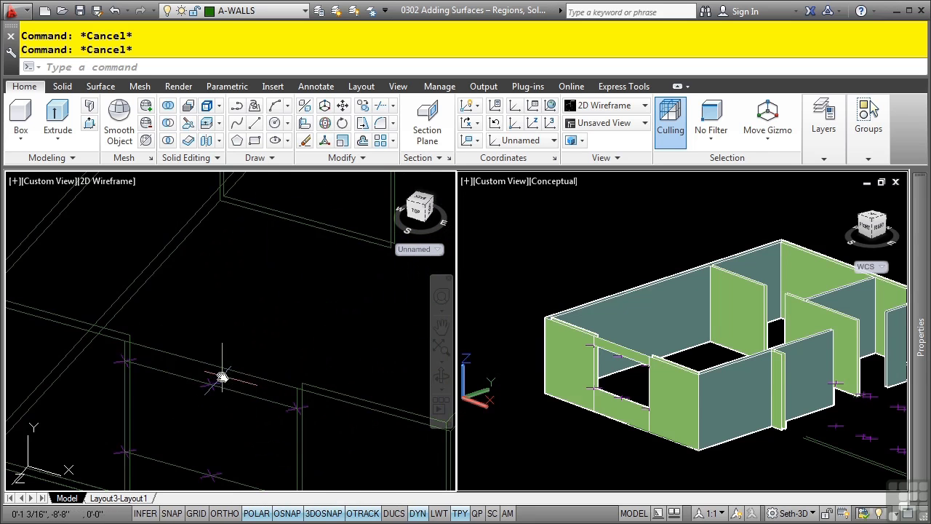
Step: Start copying a wall with CO, then cancel the copy
text(co)
key(Return)
click(218, 374)
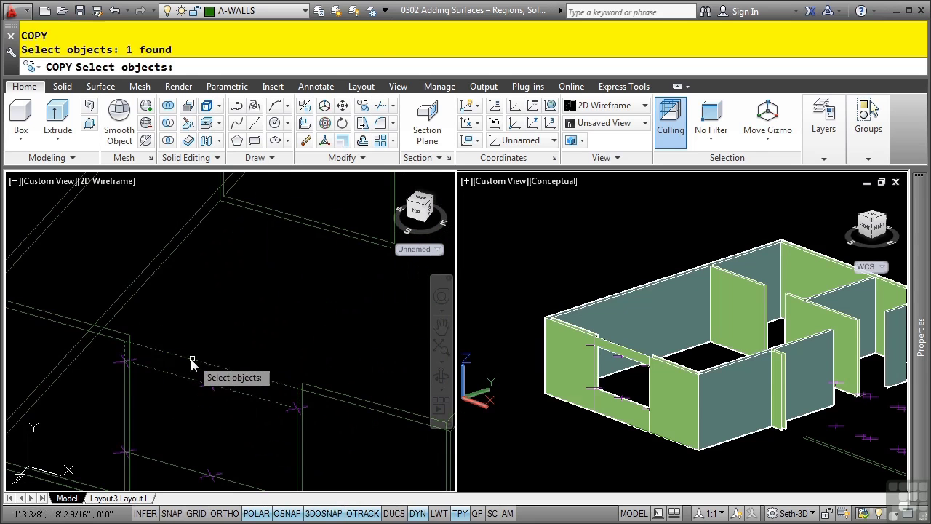
key(Return)
click(131, 345)
click(135, 339)
key(Escape)
key(Escape)
Step: Make A-WINDOWS the current layer and move the UCS origin to the window opening's lower-left corner
click(565, 441)
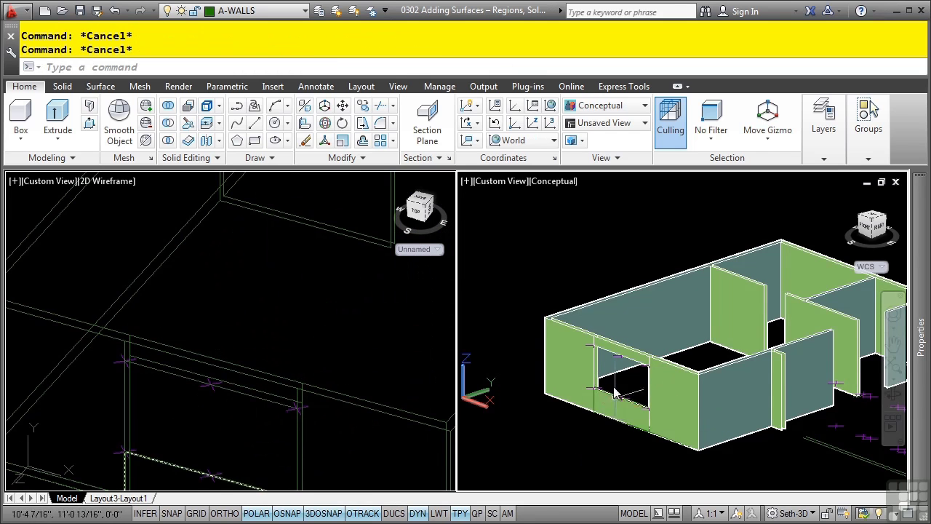
scroll(606, 380, up, 4)
shift+middle_drag(646, 381, 625, 380)
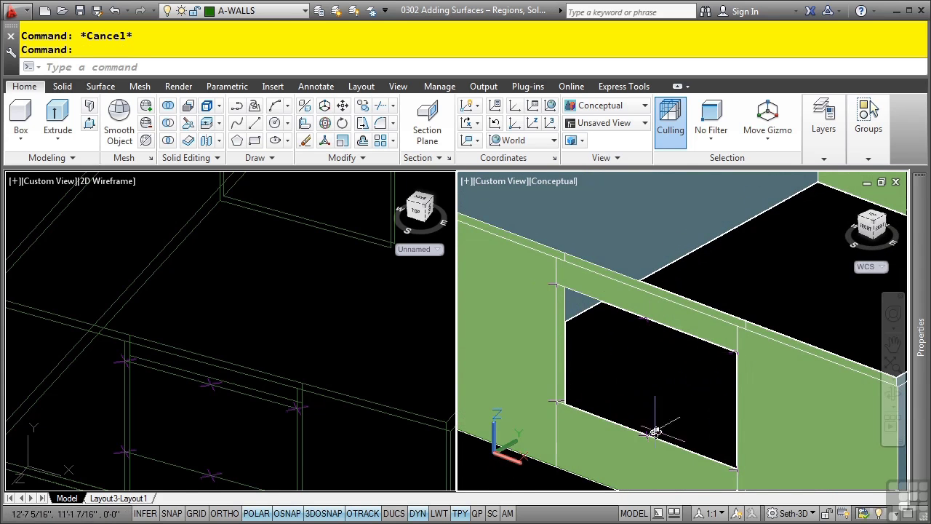
click(272, 376)
middle_drag(264, 415, 332, 211)
click(258, 11)
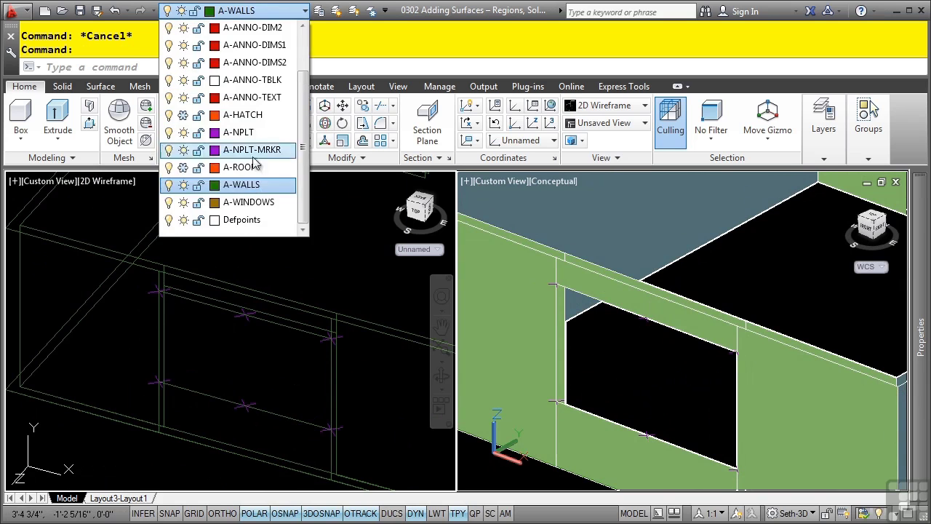
click(253, 204)
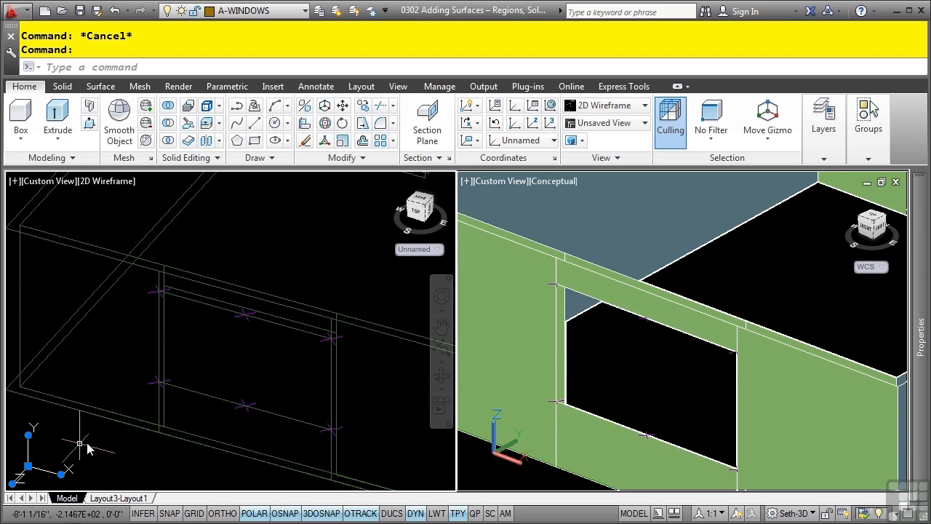
click(28, 465)
click(158, 382)
Step: Clear the UCS grips and set the THICKNESS value to -5.5
key(Escape)
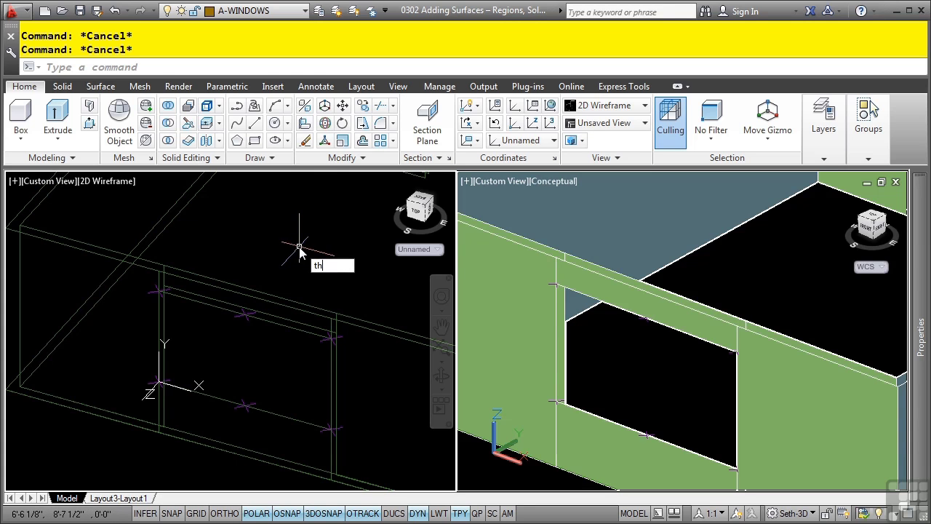
key(Return)
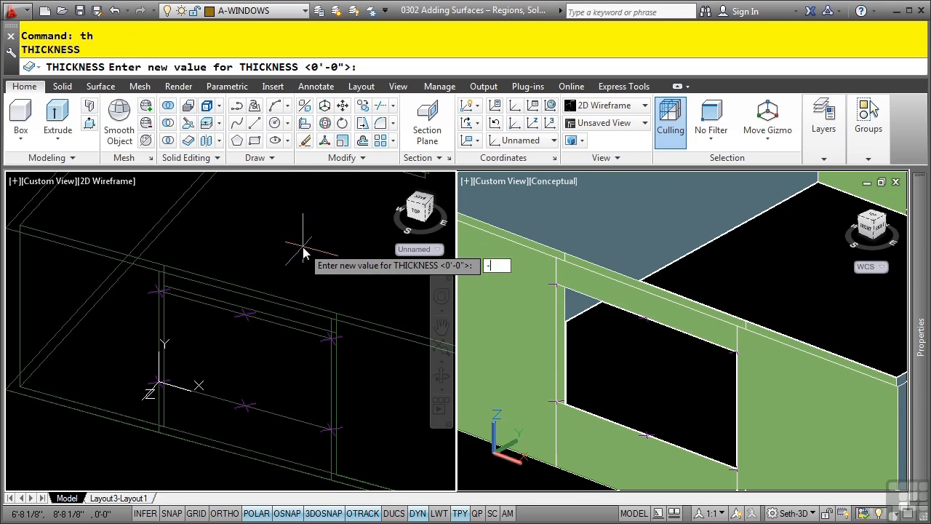
key(Return)
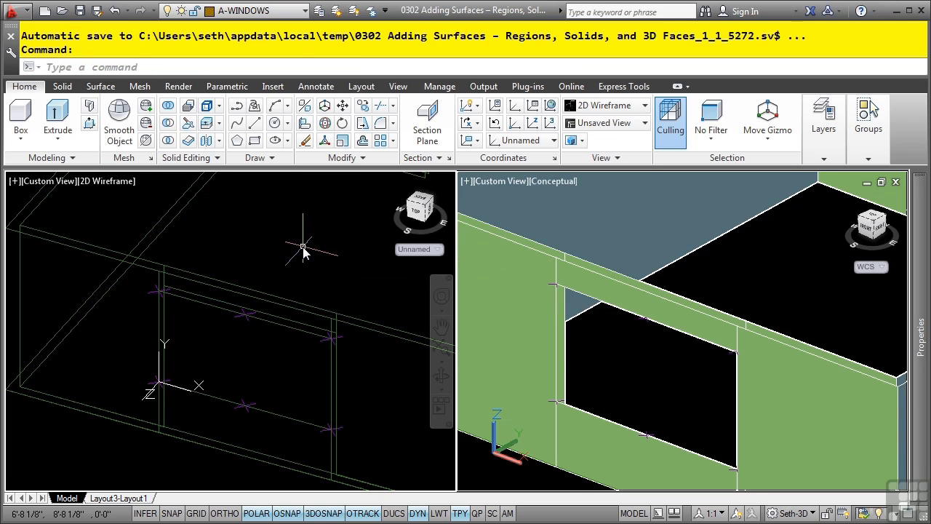
Step: Draw a closed four-corner LINE outline around the window bottom to form the thickened sill
text(l)
key(Return)
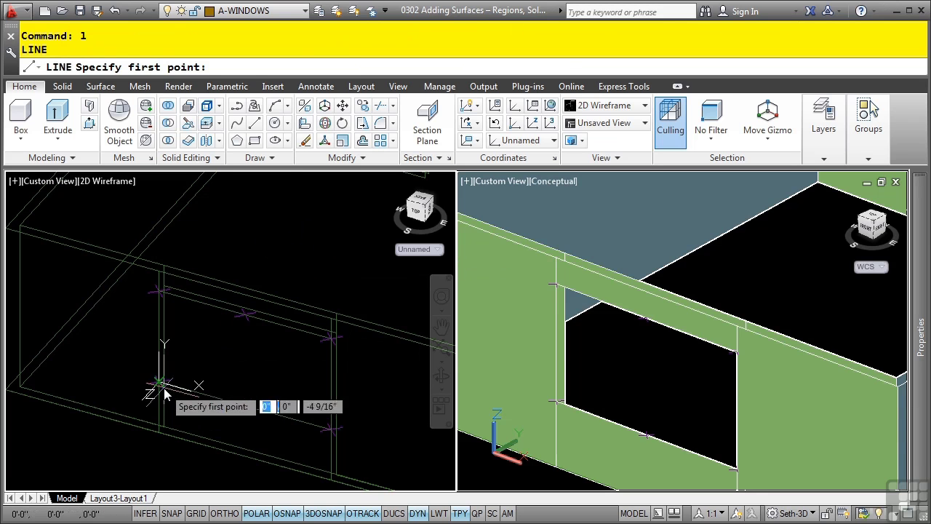
click(160, 384)
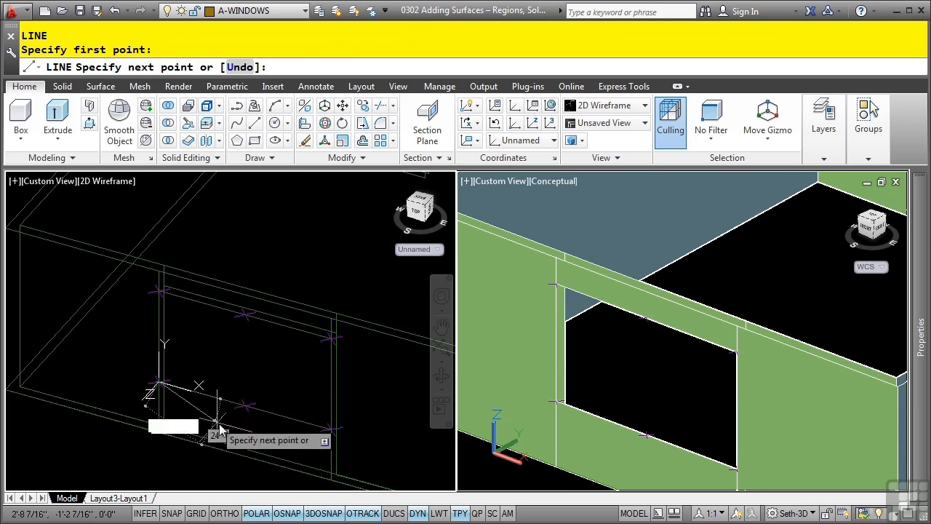
click(327, 431)
click(332, 339)
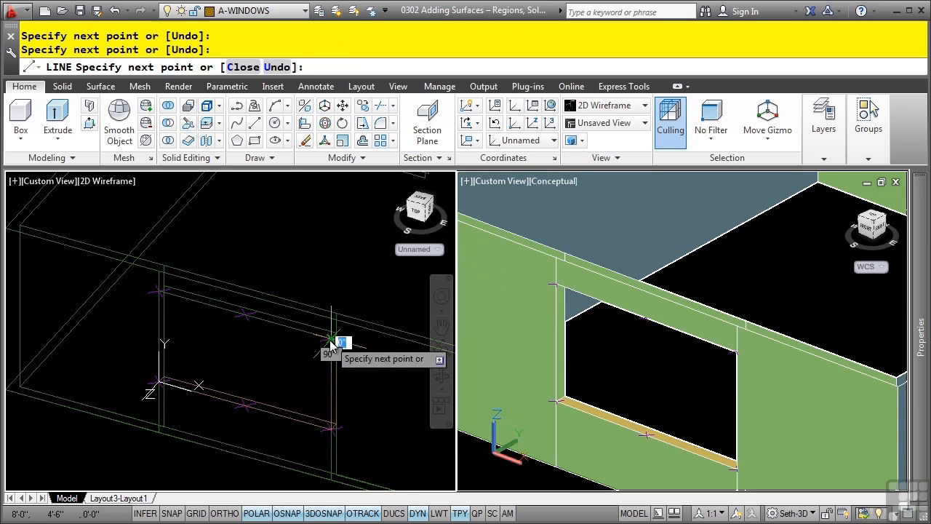
click(159, 290)
text(c)
key(Return)
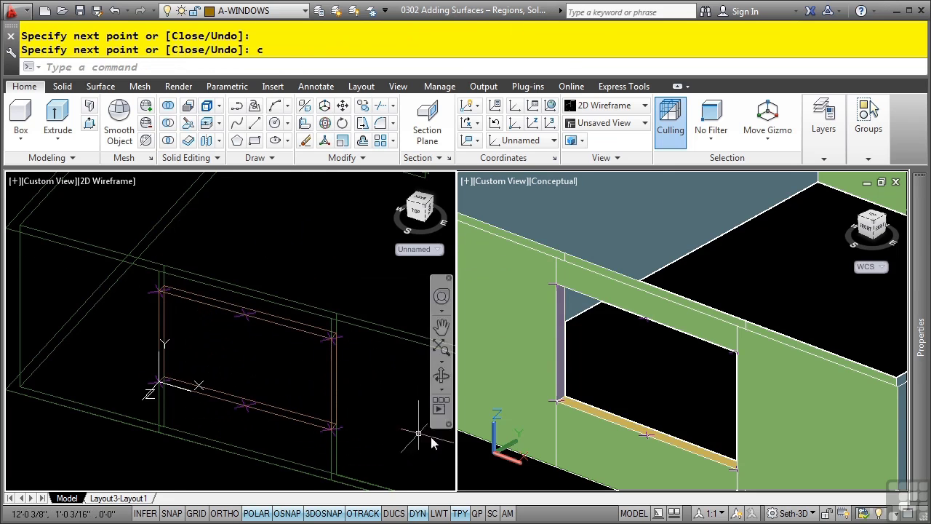
click(686, 390)
scroll(545, 393, up, 3)
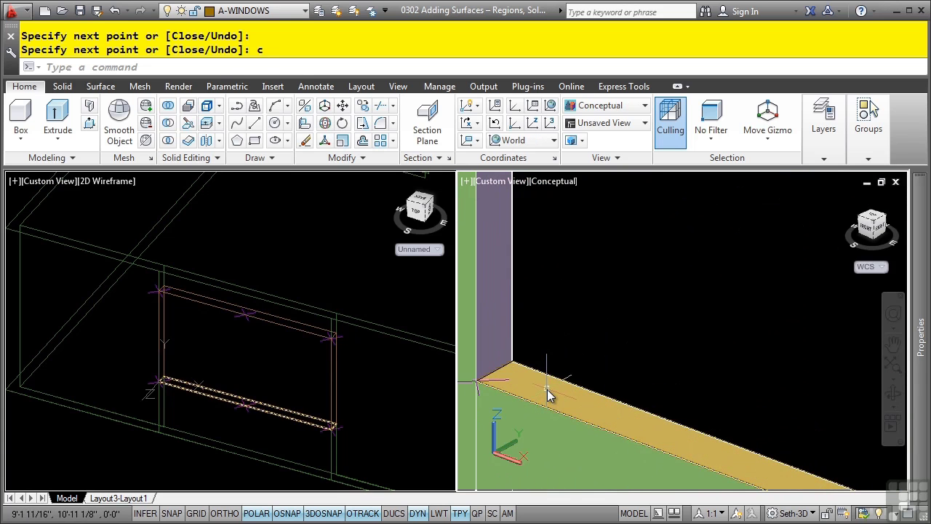
scroll(545, 390, down, 5)
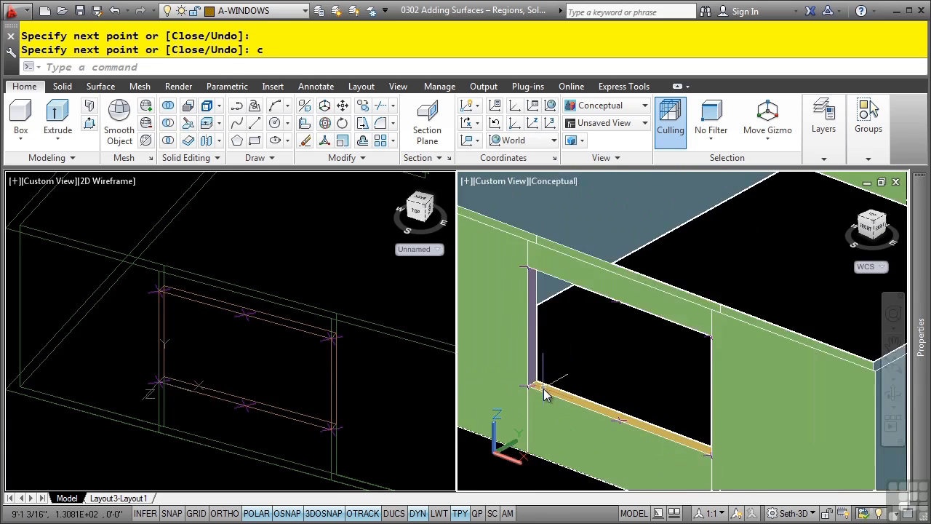
key(Escape)
key(Escape)
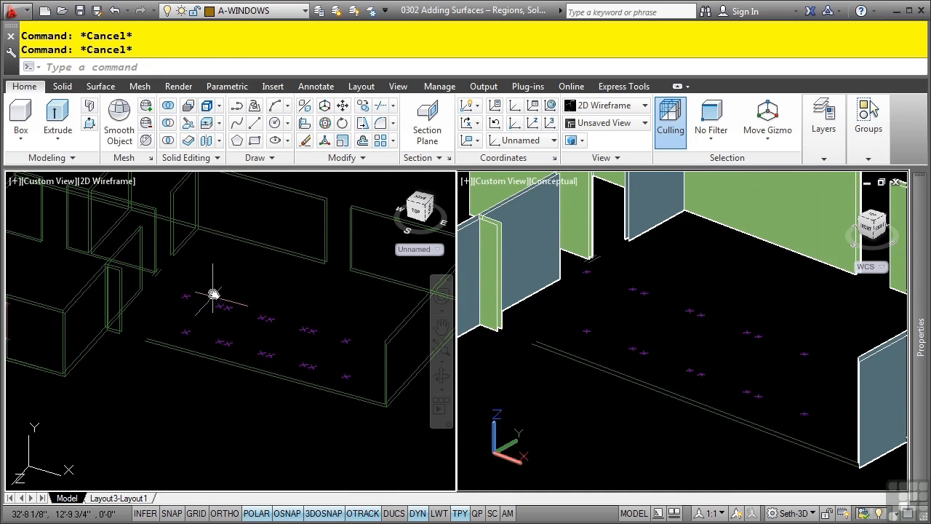
Step: Save the drawing and move the UCS origin to the wall corner
key(ctrl+s)
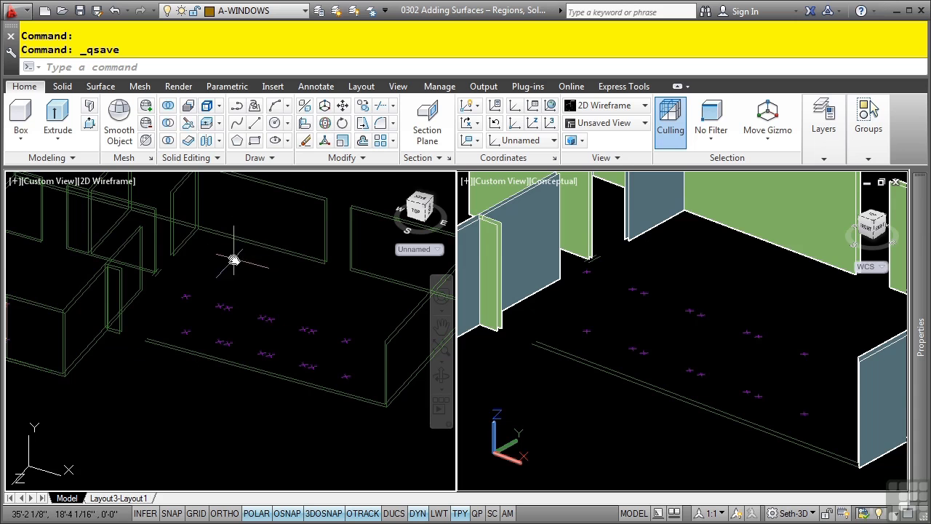
click(43, 460)
click(27, 466)
scroll(137, 391, up, 5)
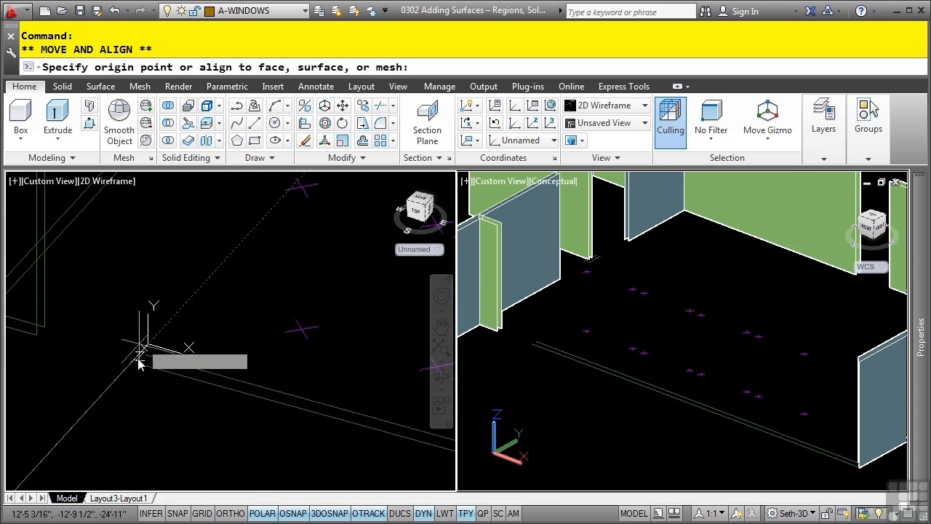
click(135, 367)
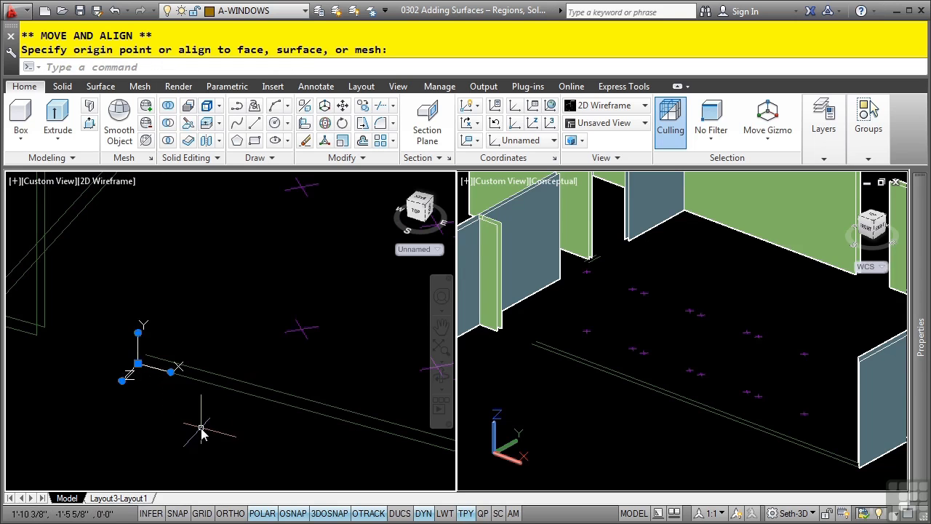
key(Escape)
key(Escape)
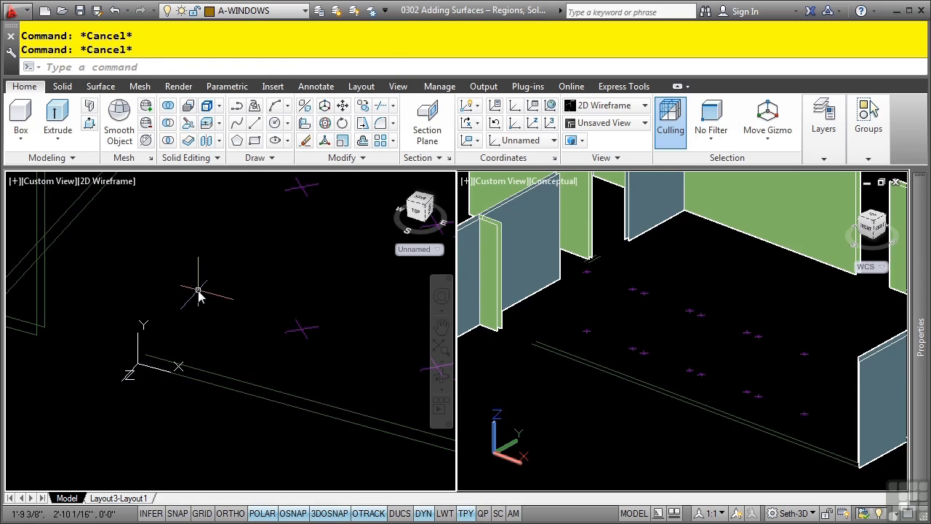
Step: On layer A-WALLS, start a polyline at the wall corner and run it along two wall sides
click(258, 11)
click(250, 191)
text(pl)
key(Return)
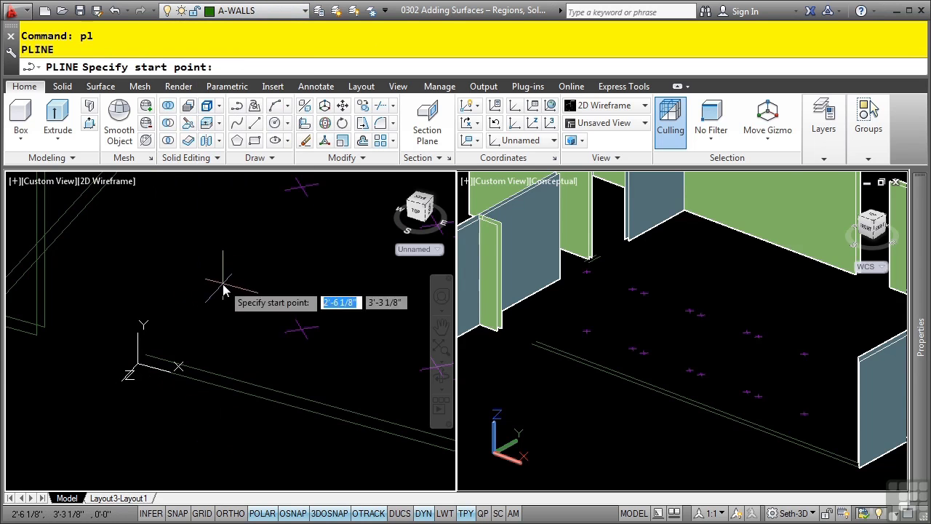
click(138, 373)
scroll(187, 374, down, 3)
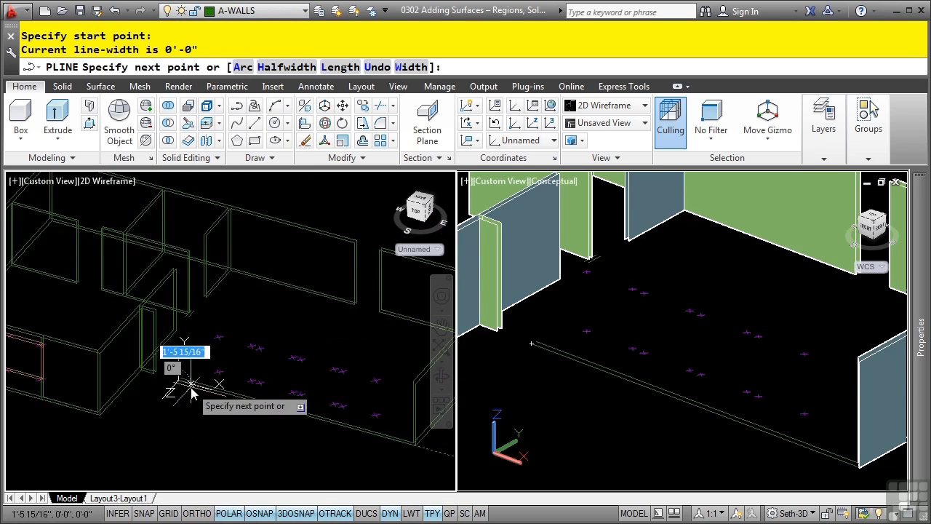
scroll(46, 328, up, 5)
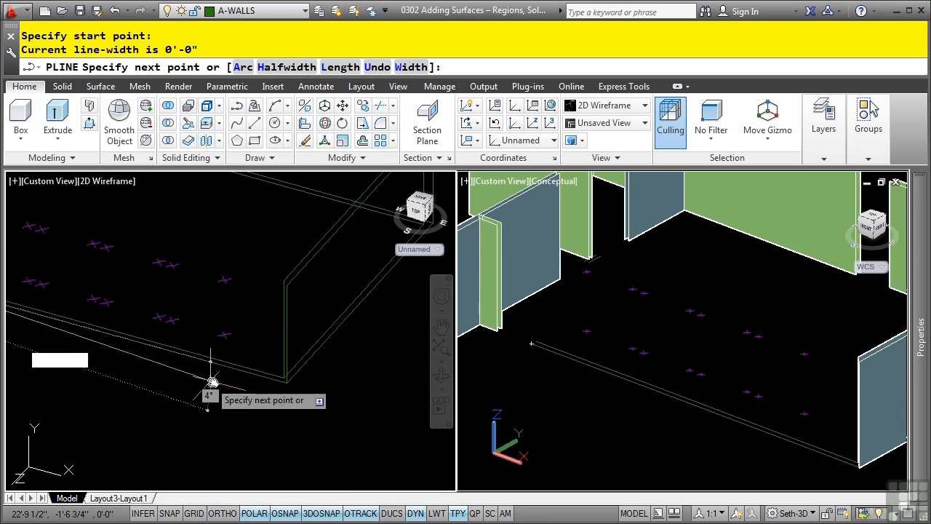
click(286, 379)
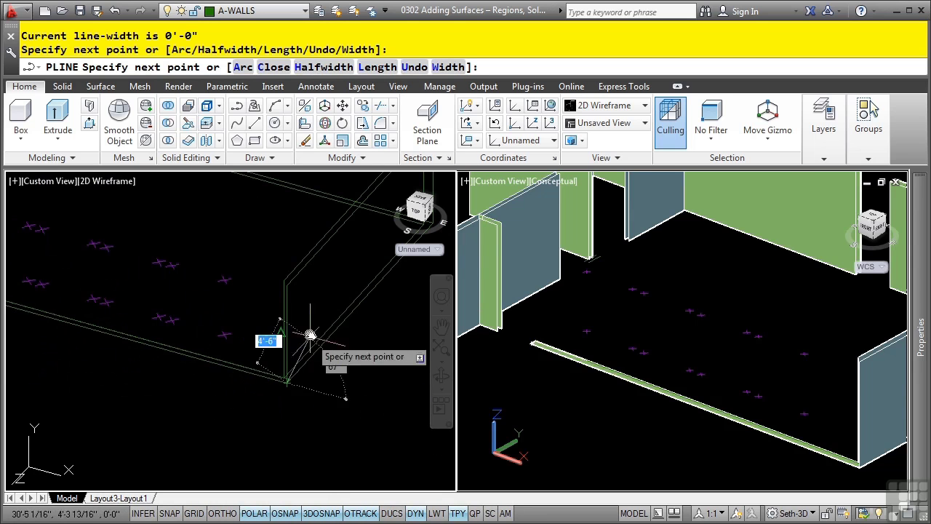
click(287, 280)
Step: Add the far wall corner, enter a 7' segment, close the polyline and save
scroll(190, 313, down, 2)
scroll(186, 313, up, 5)
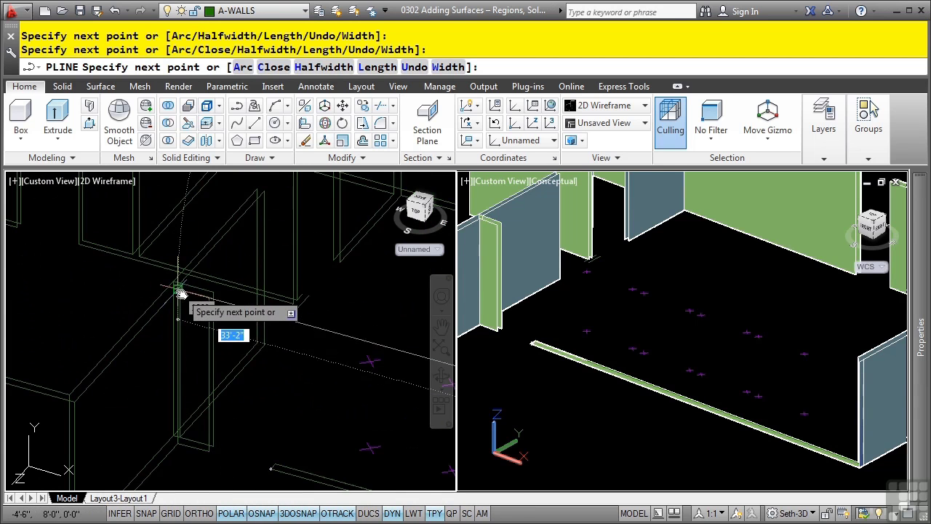
scroll(186, 318, up, 2)
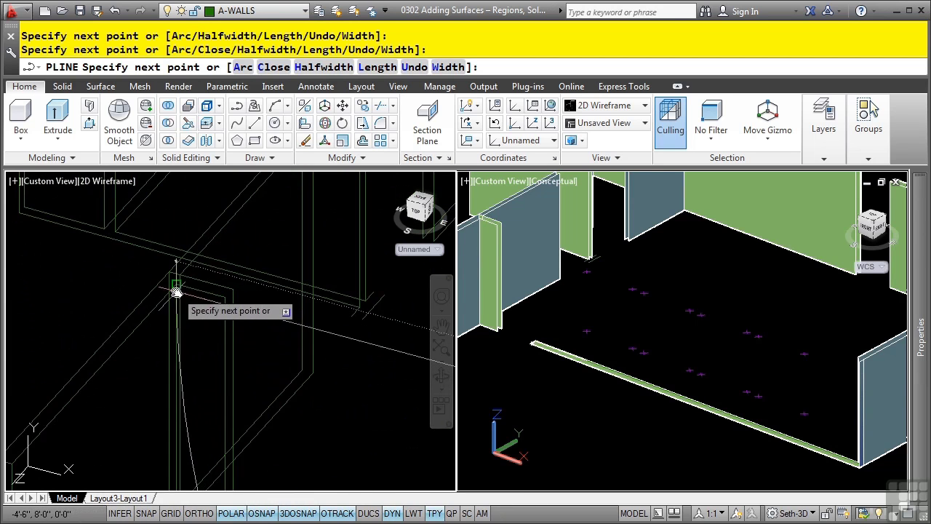
click(175, 291)
scroll(189, 305, down, 2)
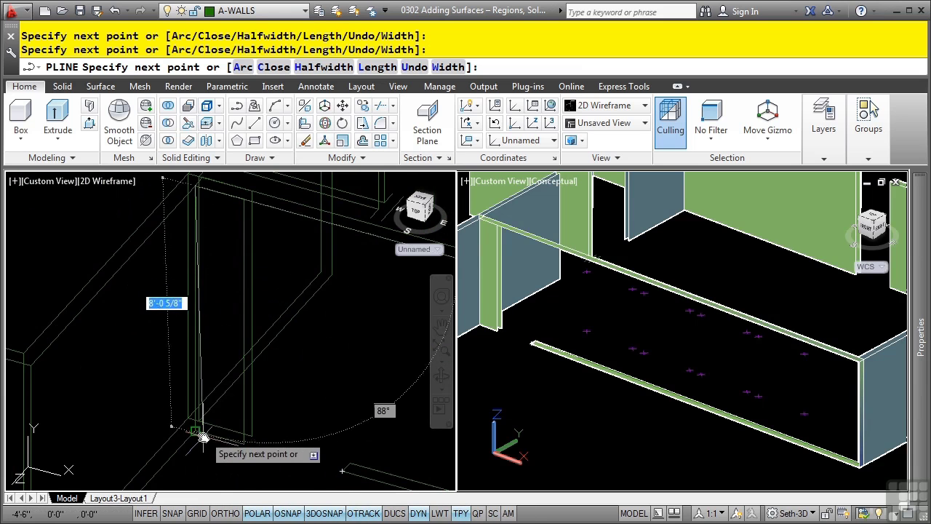
scroll(320, 435, down, 3)
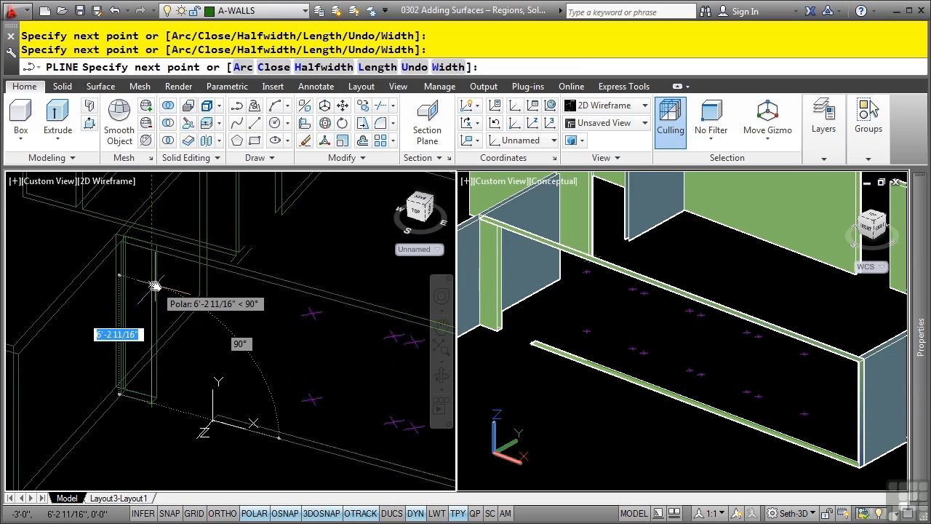
text(7)
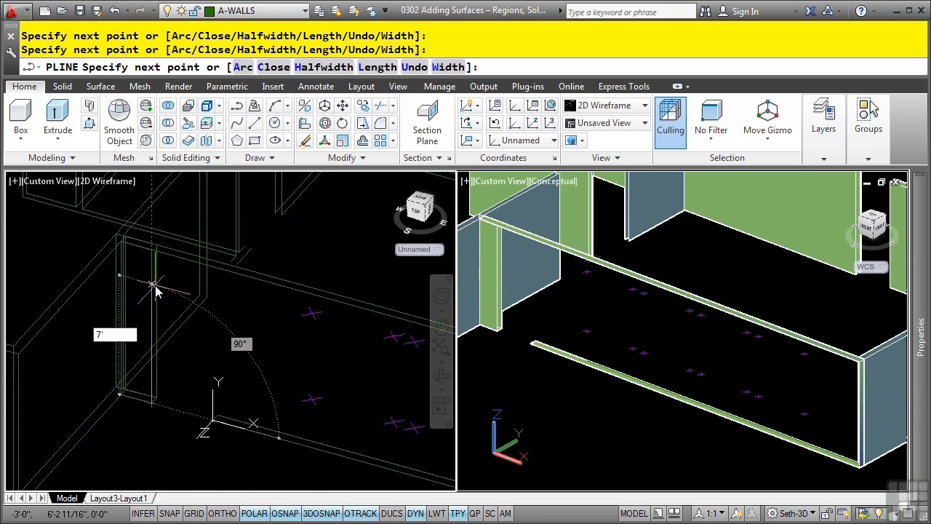
text(')
key(Return)
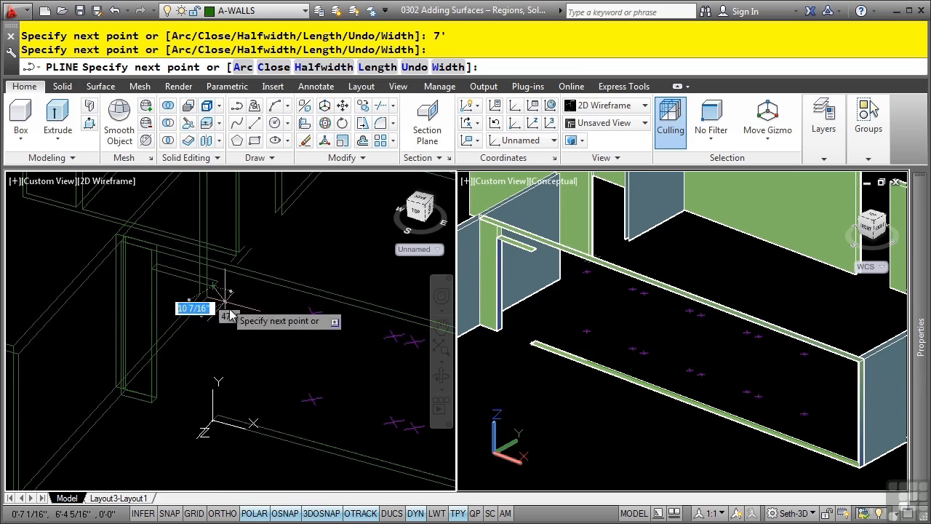
text(c)
key(Return)
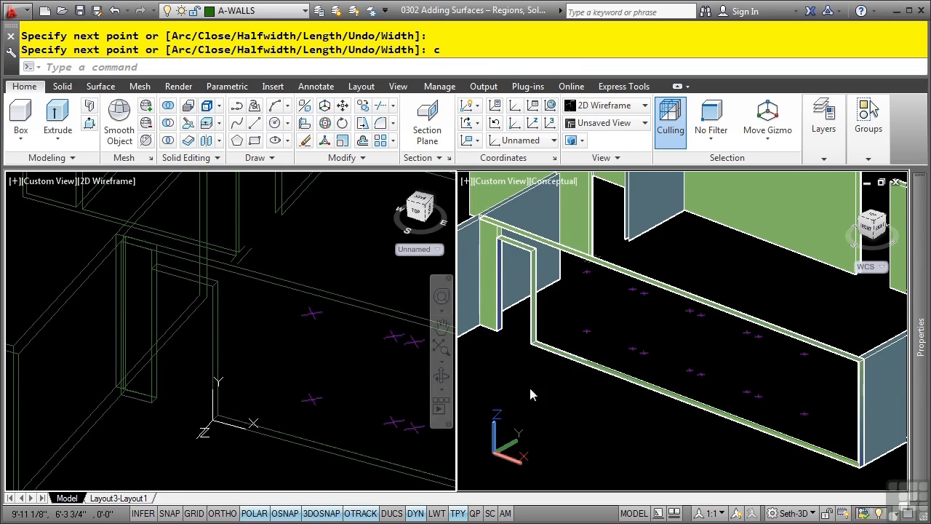
key(Escape)
key(ctrl+s)
shift+middle_drag(580, 429, 590, 369)
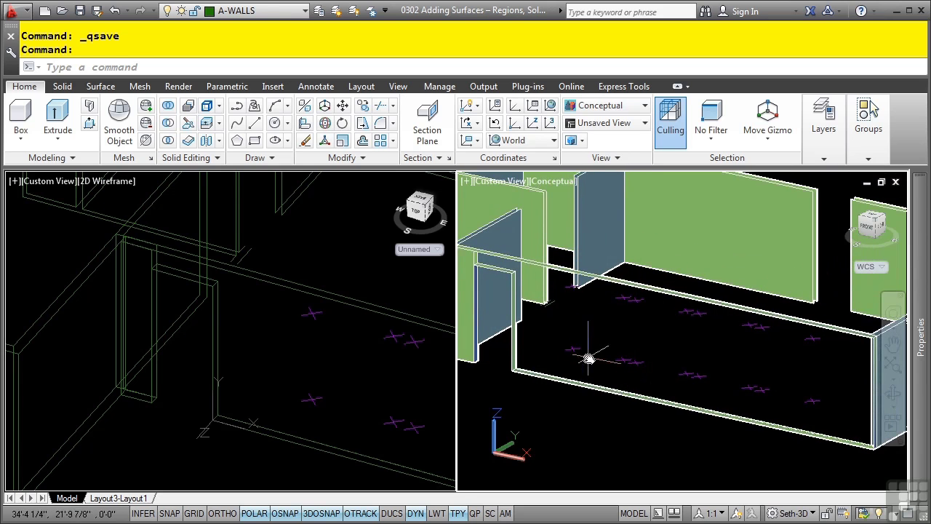
Step: In the wireframe view, trace a closed polyline around the first window opening
key(Escape)
key(Escape)
click(312, 297)
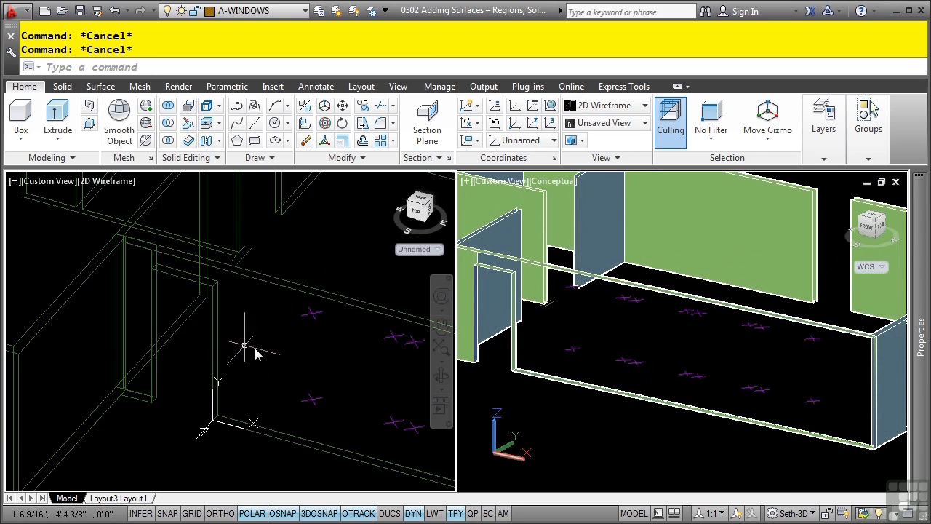
text(pl)
key(Return)
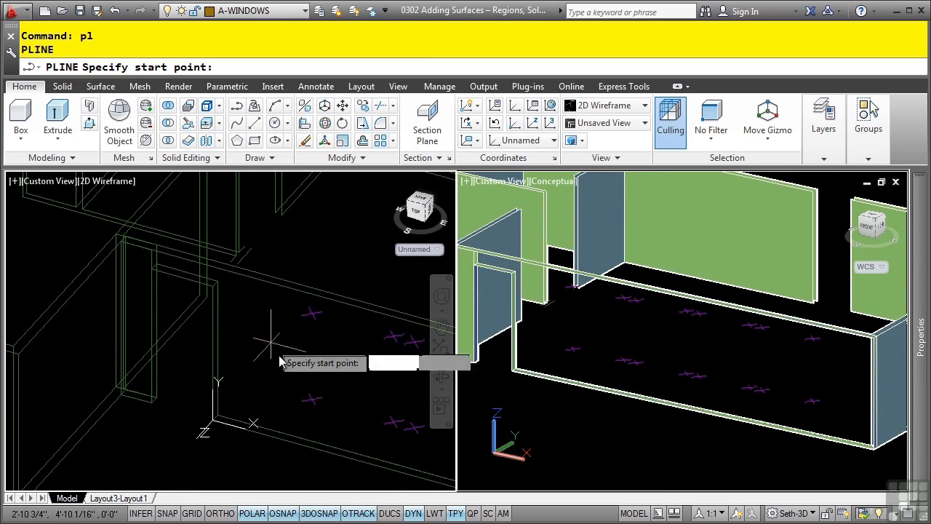
click(312, 400)
middle_drag(311, 399, 128, 361)
click(208, 359)
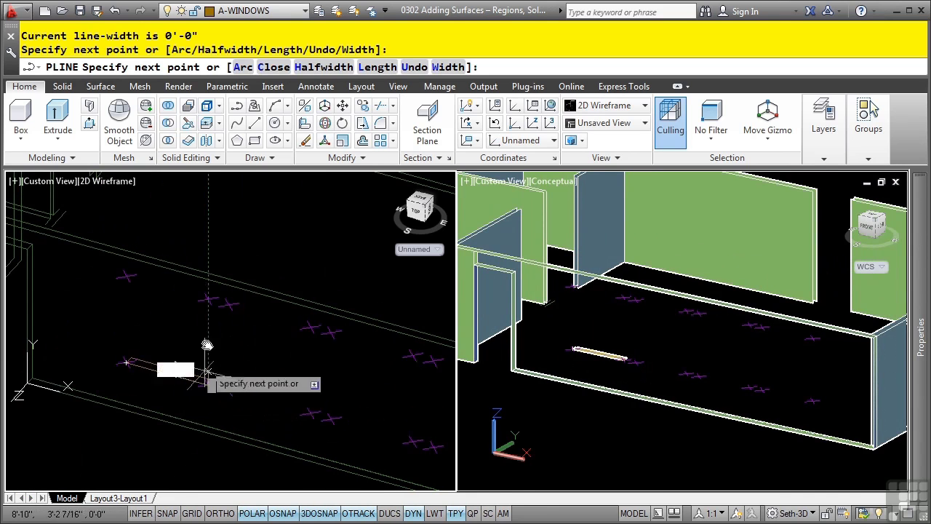
click(209, 327)
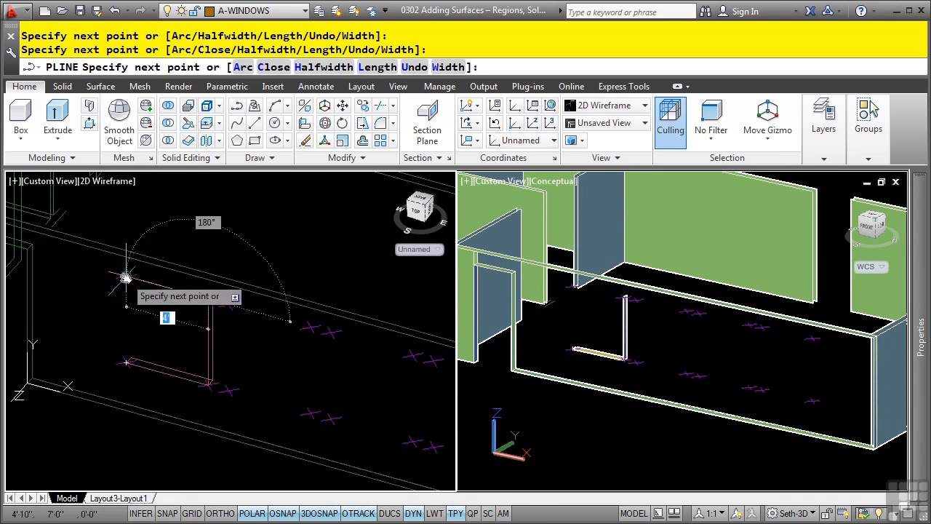
click(125, 277)
text(c)
key(Return)
Step: Trace a closed polyline around the second window opening
middle_drag(181, 322, 77, 289)
key(Return)
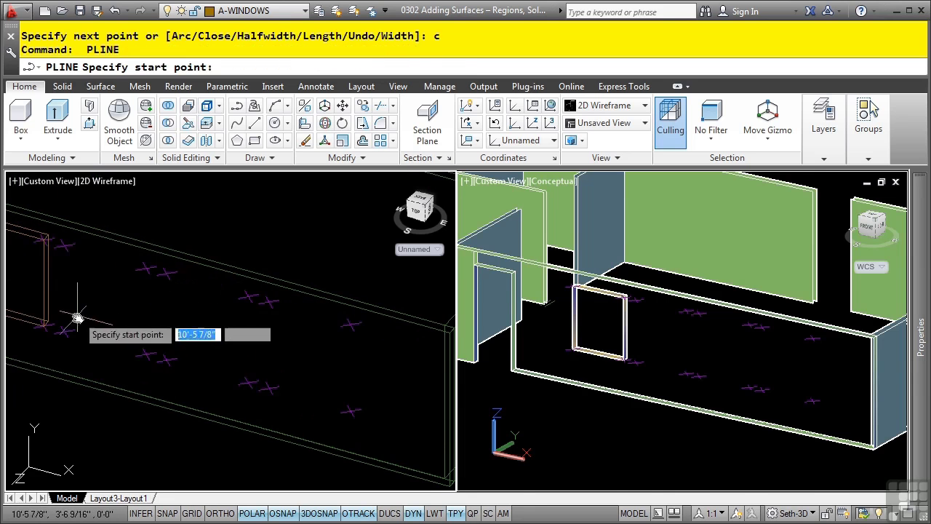
click(65, 330)
click(67, 243)
click(146, 266)
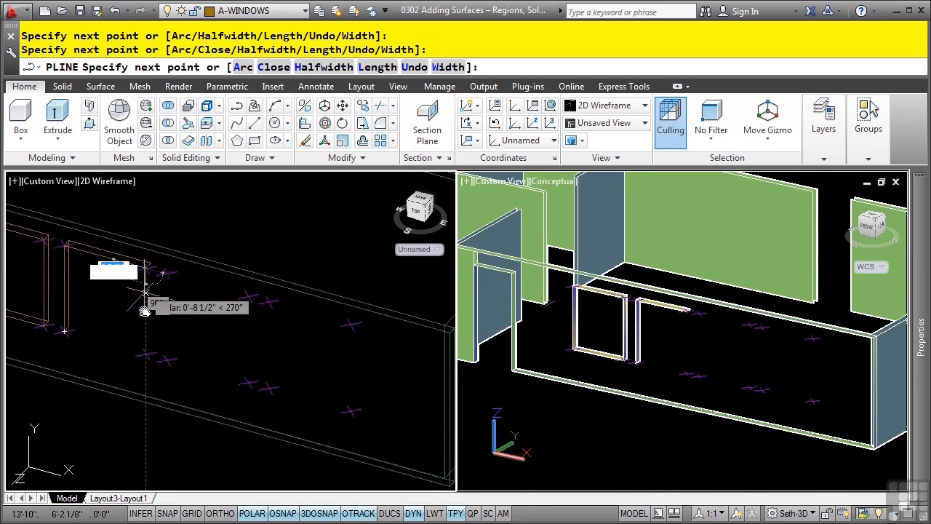
click(144, 360)
text(c)
key(Return)
Step: Trace a closed polyline around the third window opening
middle_drag(204, 352, 152, 337)
key(Return)
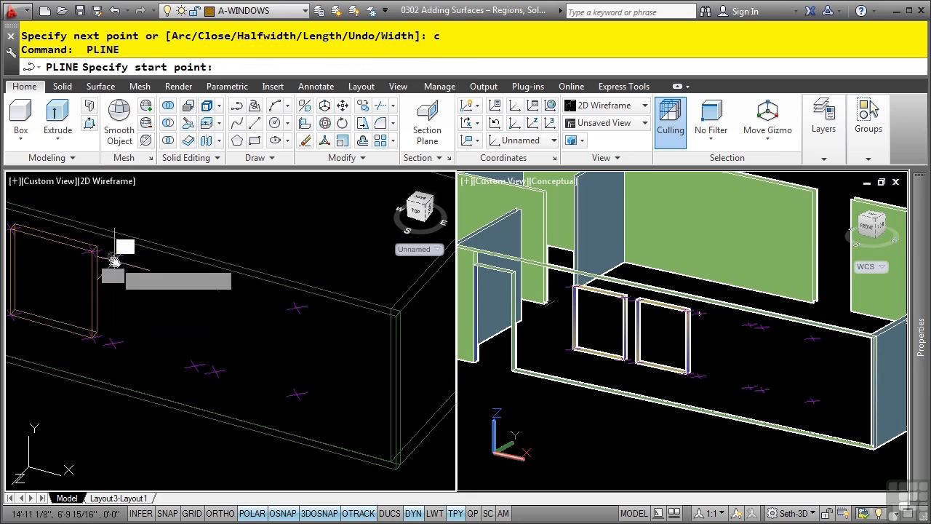
click(114, 259)
click(198, 277)
click(198, 338)
click(114, 319)
text(c)
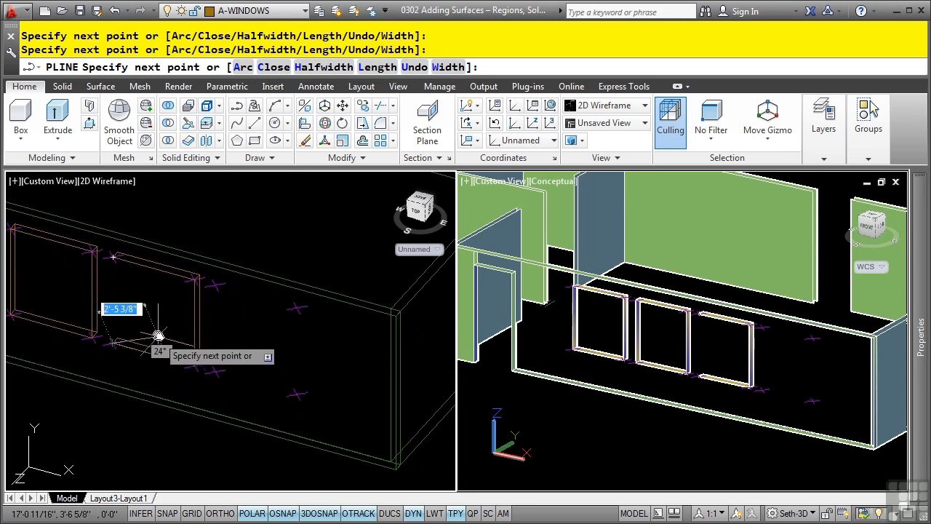
key(Return)
key(Return)
Step: Trace a closed polyline around the fourth window opening and save the drawing
click(215, 284)
click(298, 306)
click(298, 367)
click(218, 363)
text(c)
key(Return)
scroll(312, 357, down, 2)
click(553, 408)
shift+middle_drag(561, 411, 366, 376)
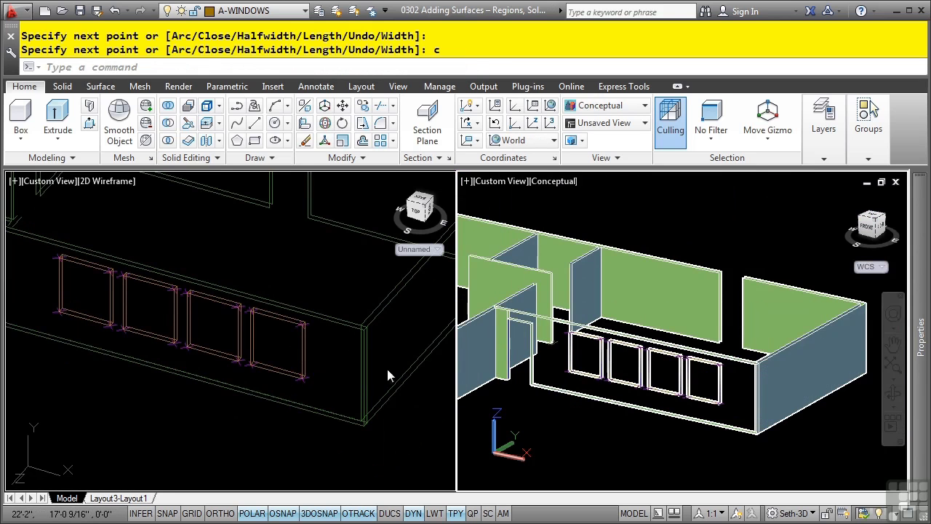
click(193, 429)
scroll(197, 405, down, 2)
middle_drag(197, 405, 234, 393)
key(ctrl+s)
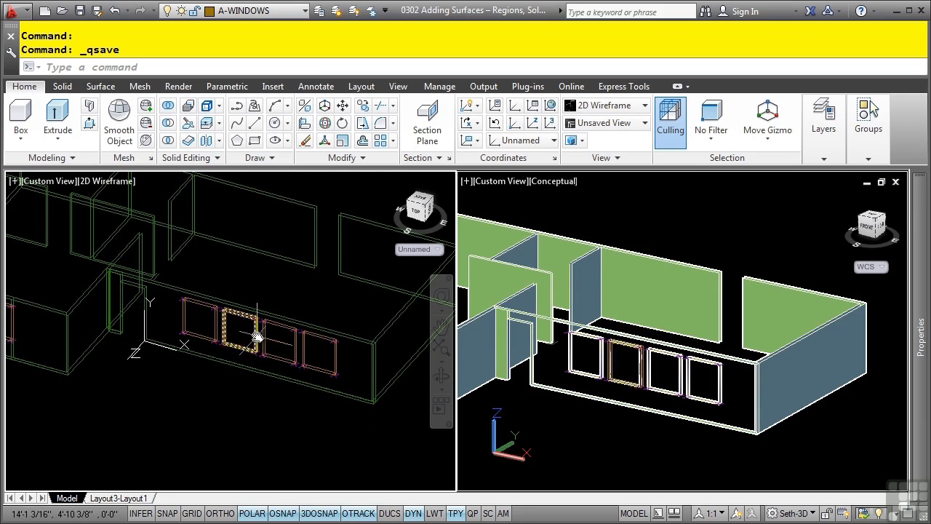
Step: Apply Region to the wall outline and its four window outlines to create five regions
click(270, 159)
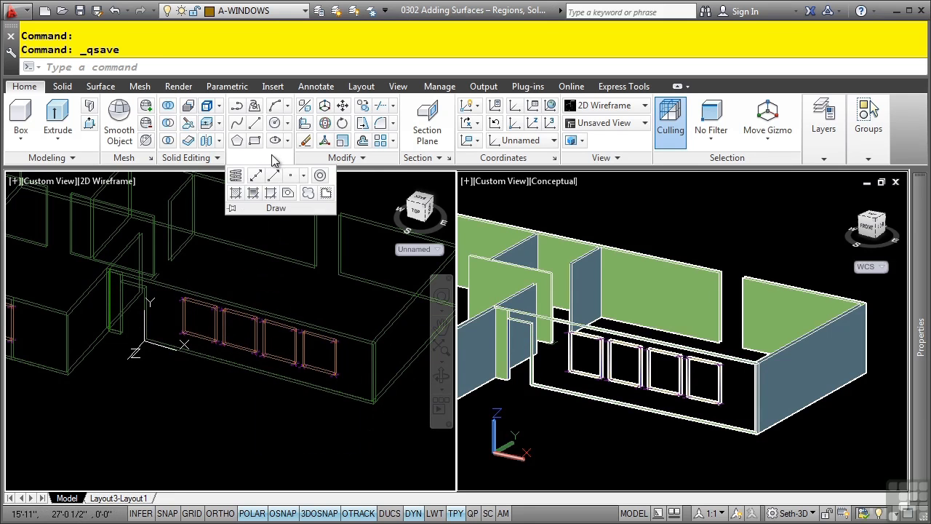
click(288, 194)
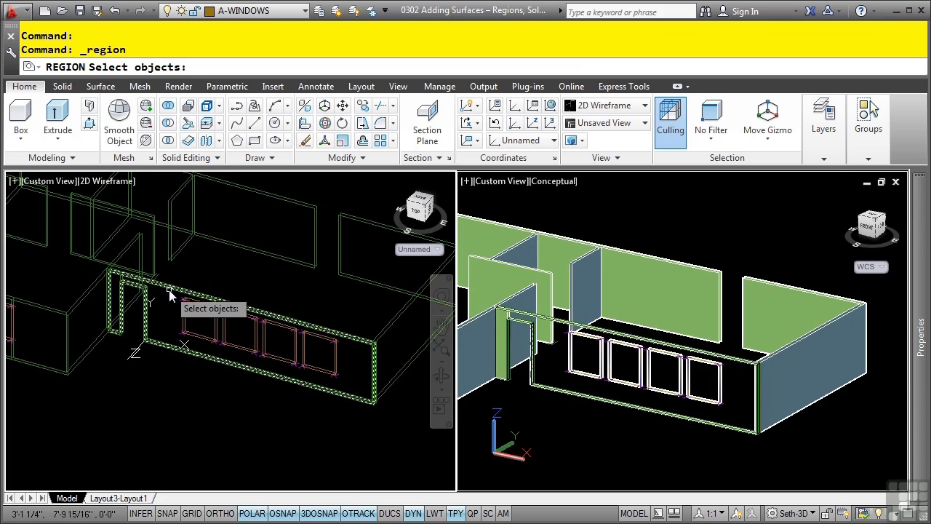
click(178, 300)
click(195, 305)
click(228, 333)
click(295, 350)
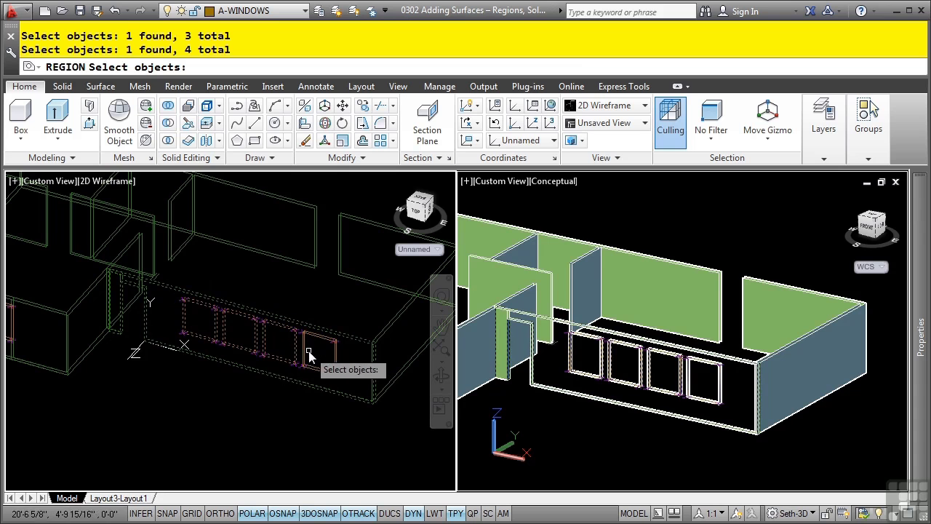
click(308, 355)
key(Return)
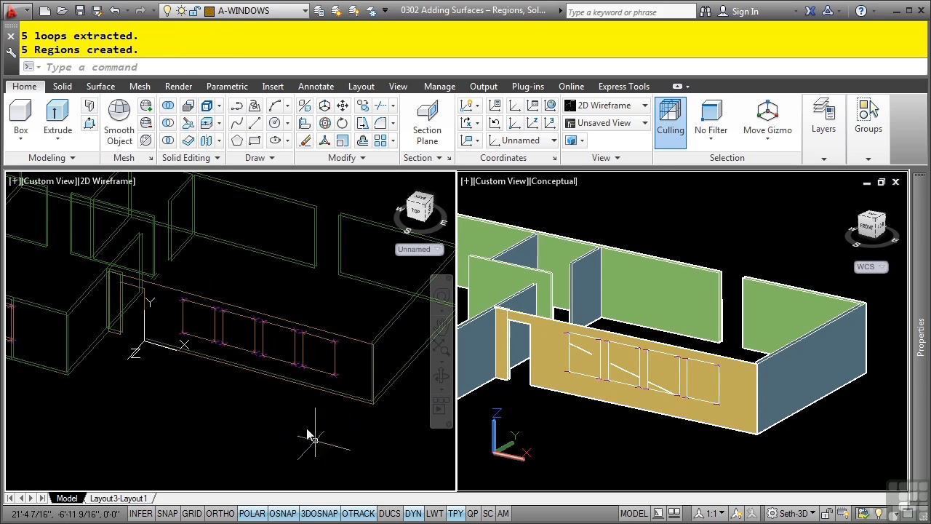
key(Escape)
key(Escape)
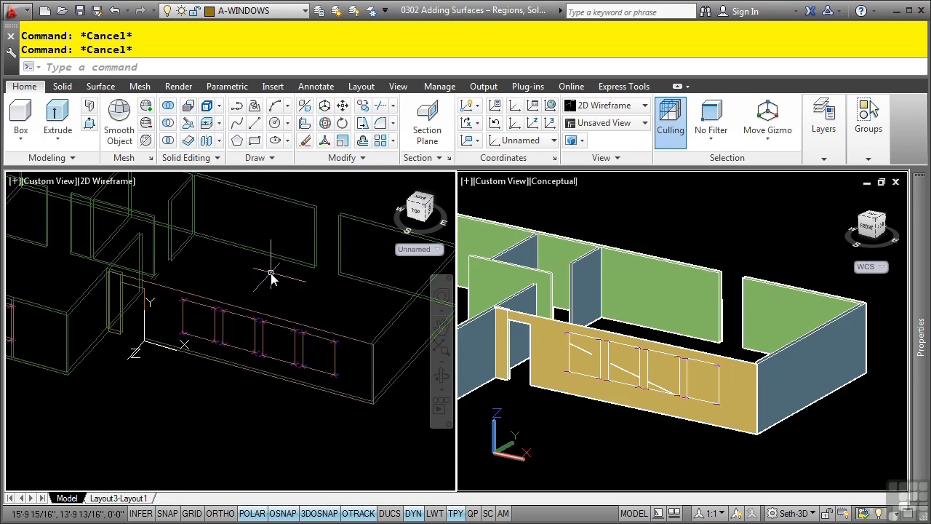
Step: Subtract the four window regions from the wall region and orbit the conceptual view to check
click(168, 124)
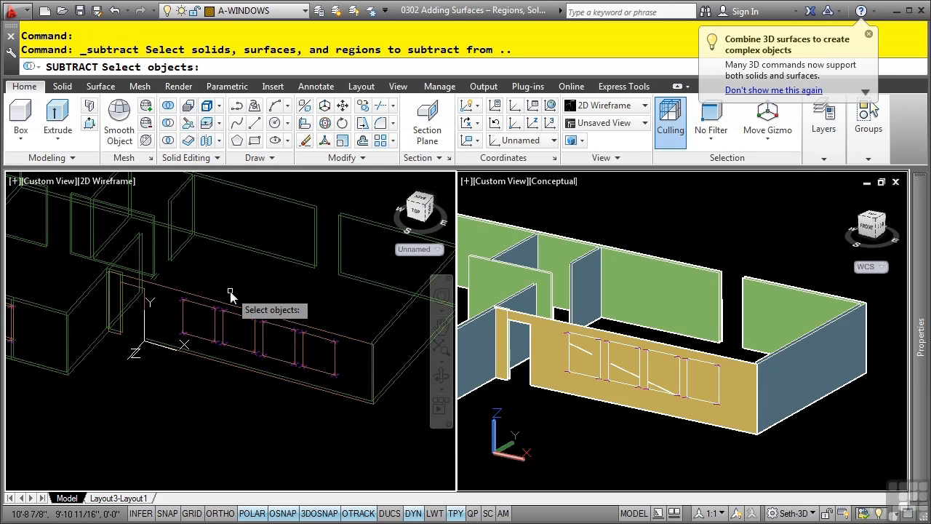
click(166, 289)
key(Return)
click(182, 314)
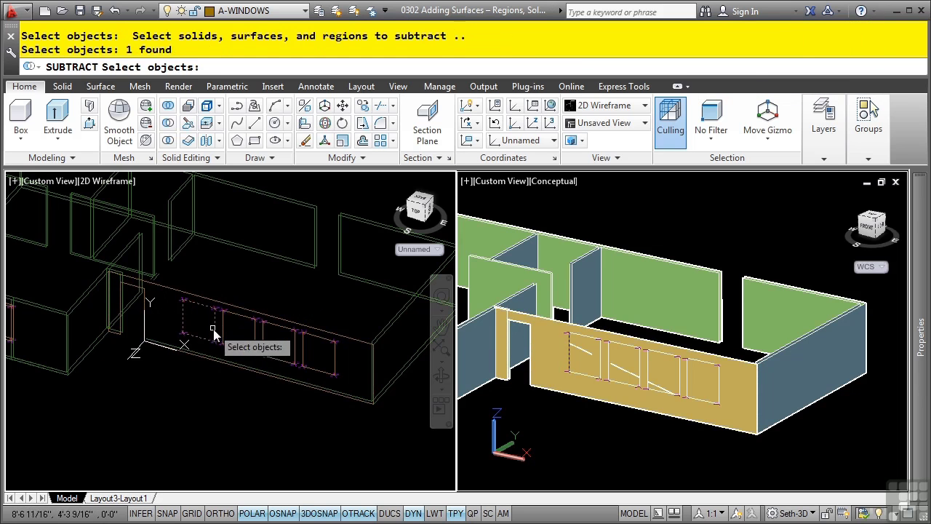
click(224, 334)
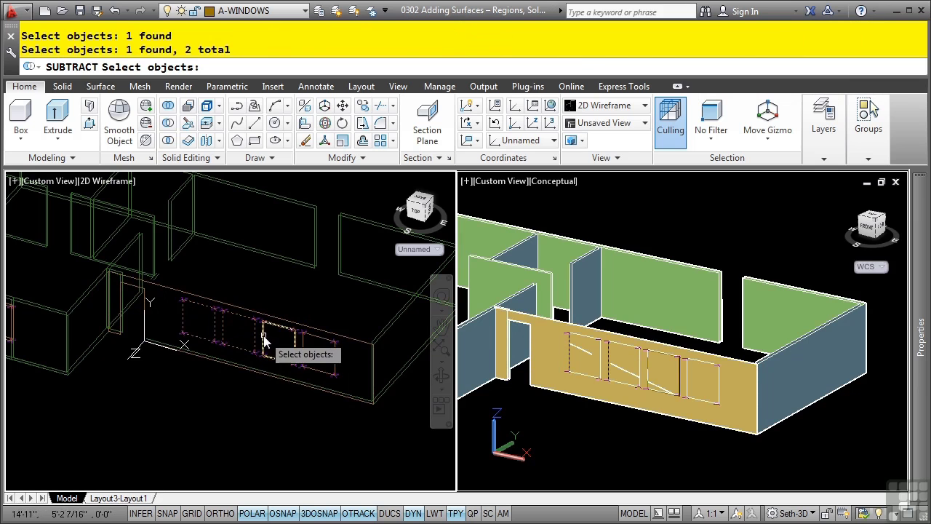
click(264, 333)
click(305, 353)
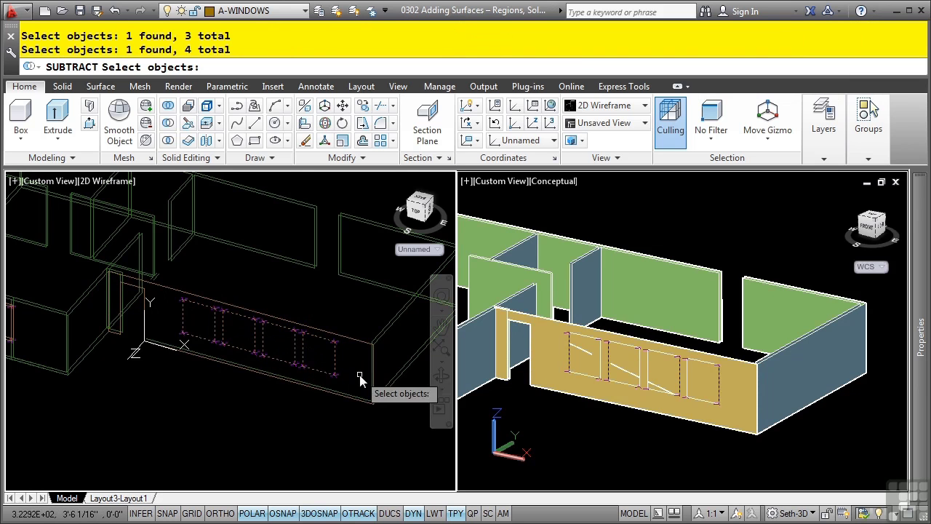
key(Return)
click(614, 432)
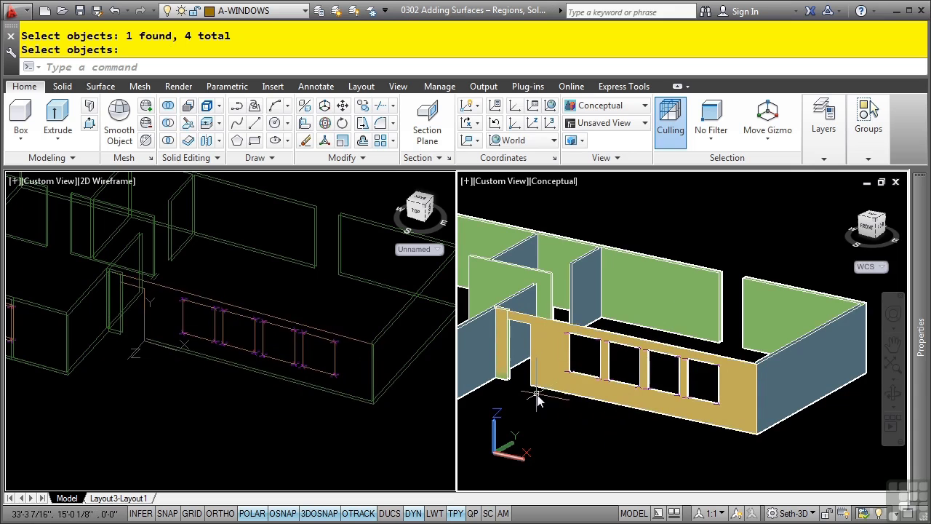
shift+middle_drag(541, 407, 595, 374)
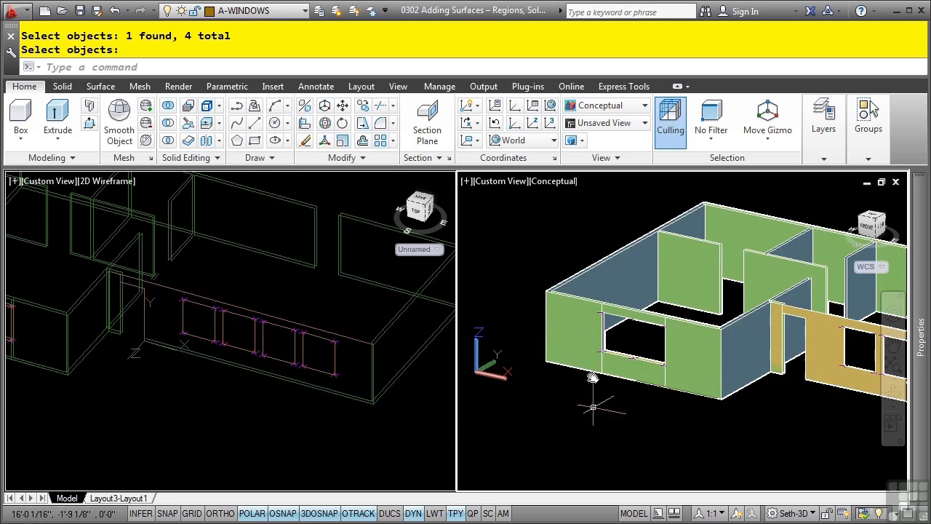
middle_drag(667, 382, 619, 399)
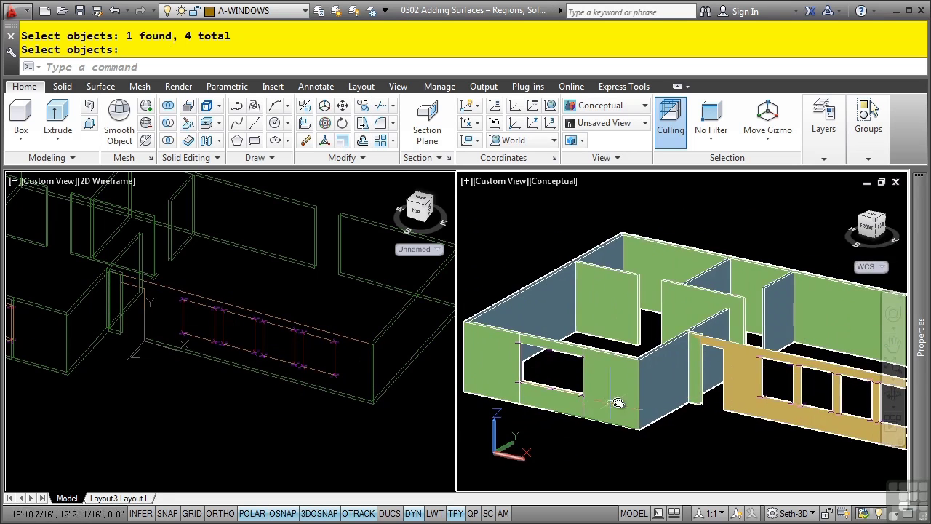
Step: Thaw all layers and turn them all on to reveal the roof and walls
click(336, 11)
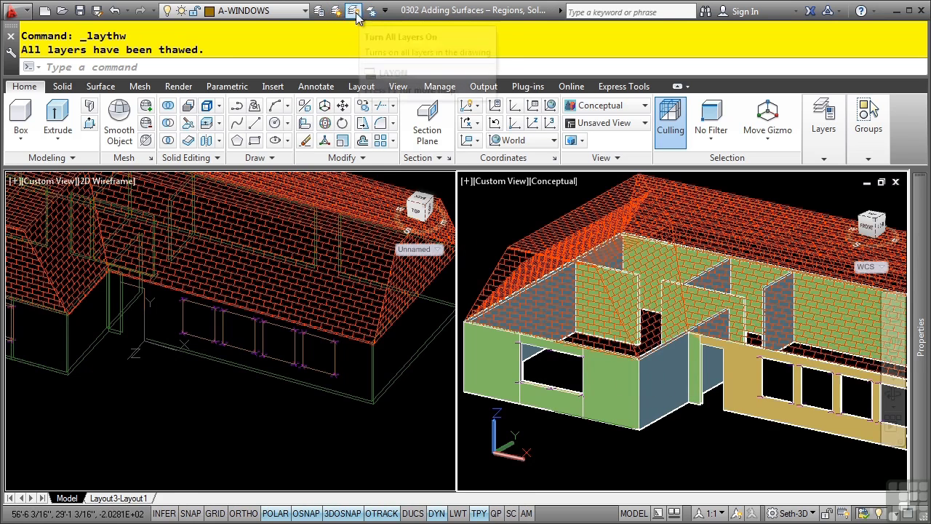
click(367, 15)
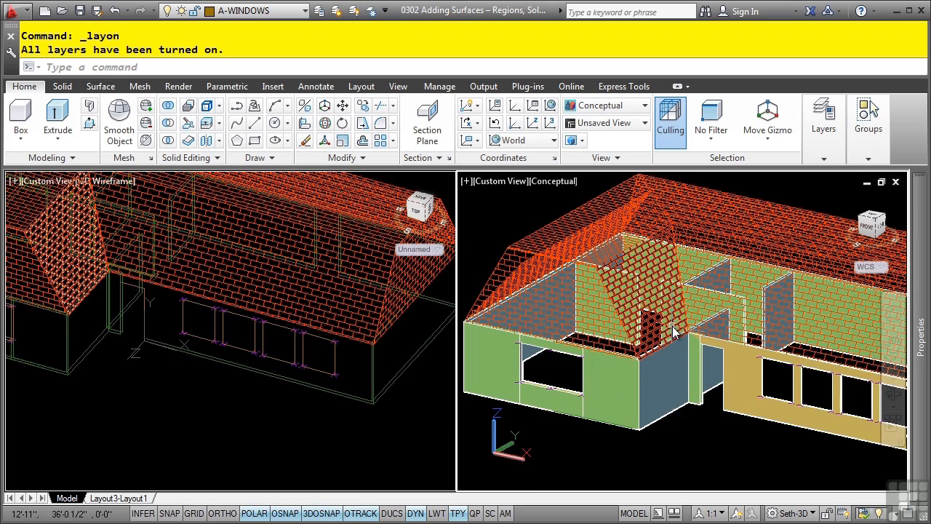
shift+middle_drag(685, 325, 595, 330)
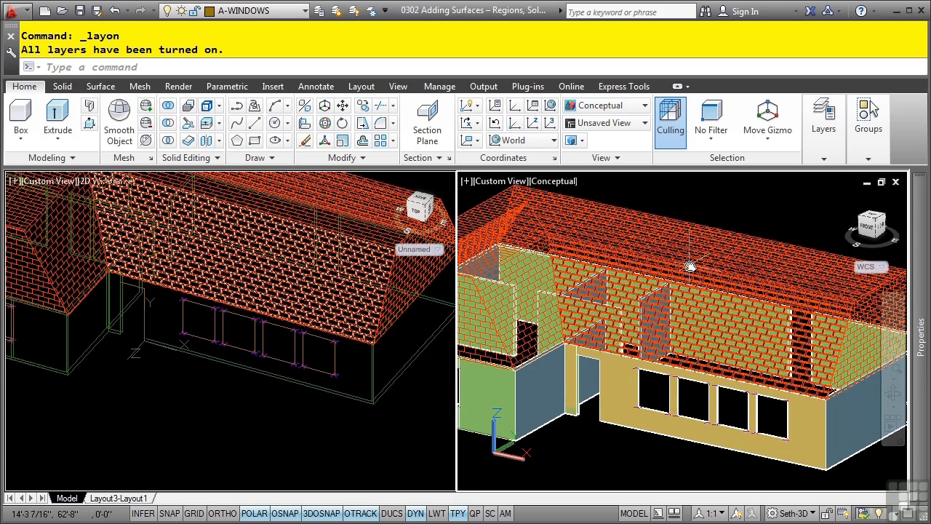
mouse_move(701, 242)
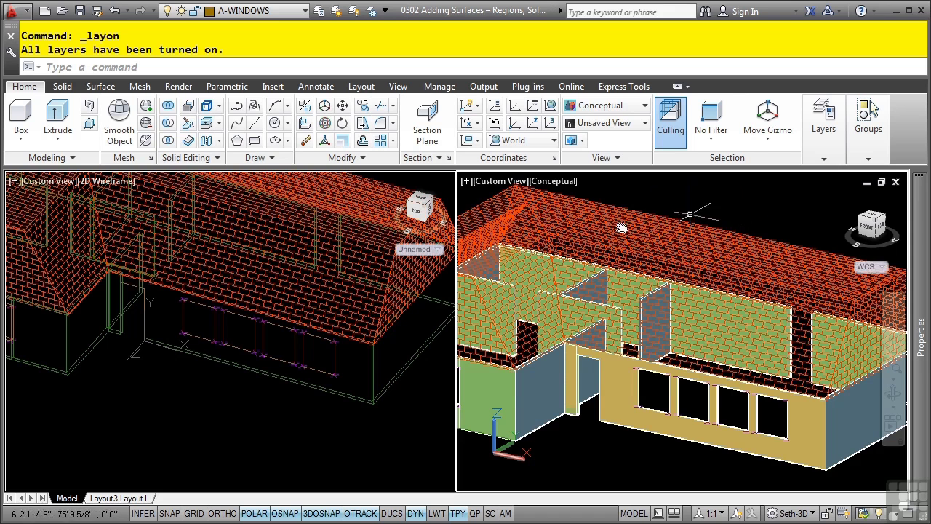
Step: Make A-ROOF current and freeze the A-WINDOWS, A-WALLS and A-HATCH layers by picking their objects
click(291, 11)
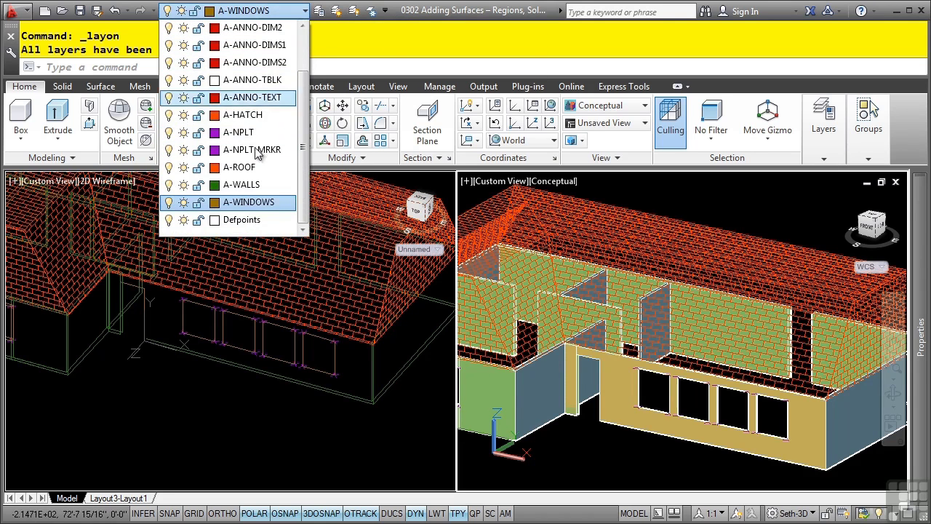
click(240, 167)
click(371, 10)
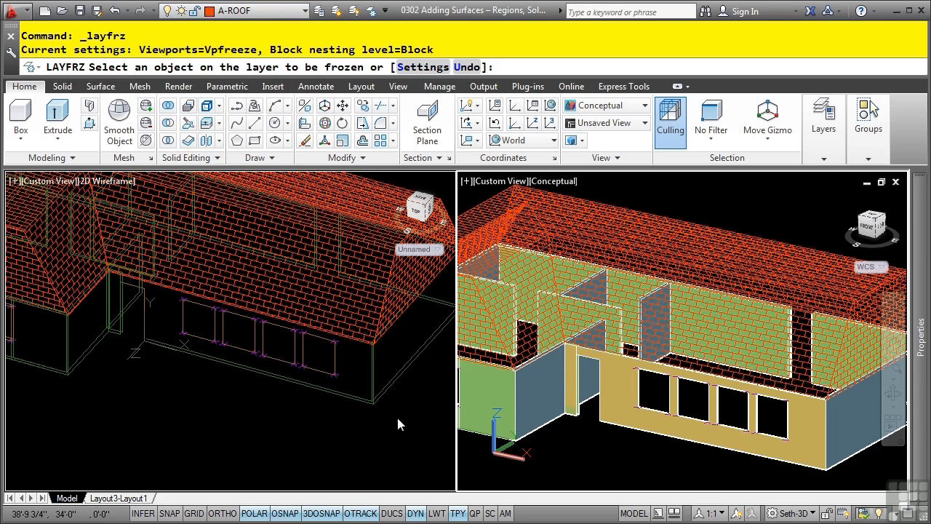
click(291, 360)
click(269, 361)
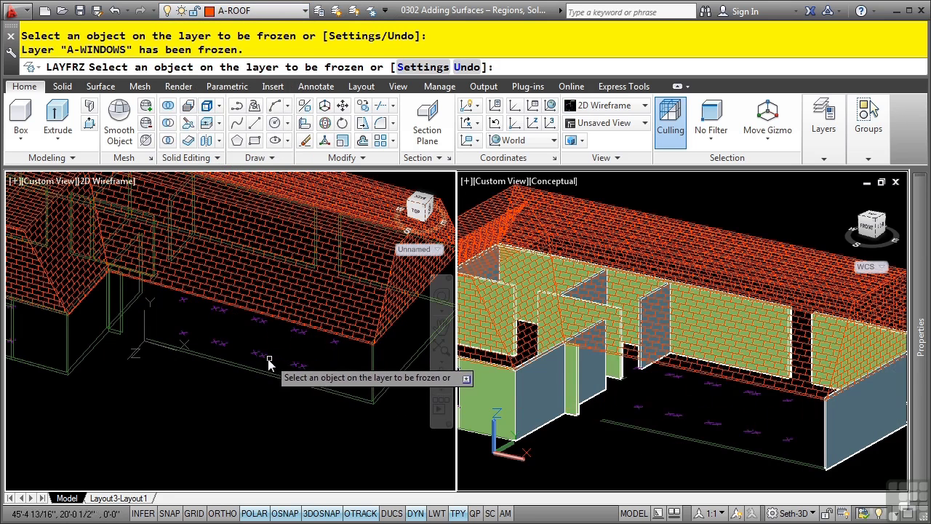
click(261, 367)
click(258, 370)
click(253, 373)
scroll(238, 372, down, 2)
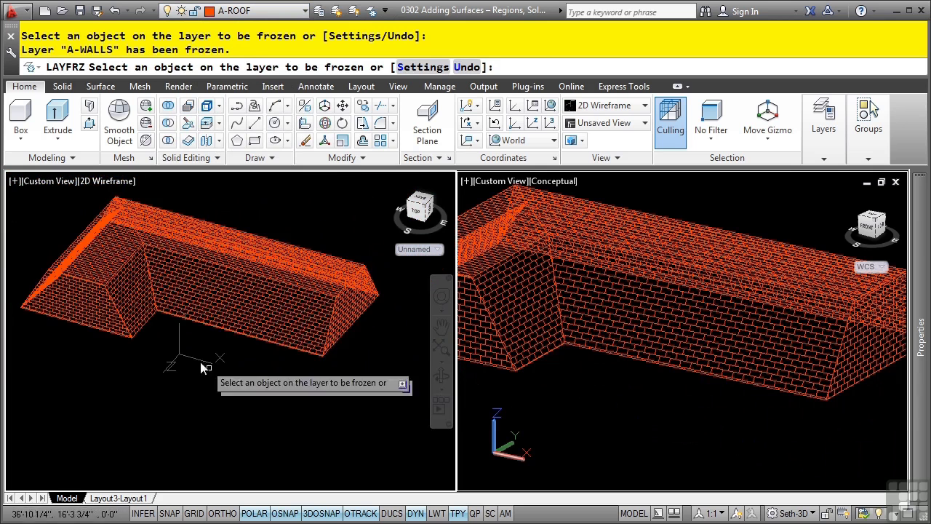
click(232, 313)
key(Escape)
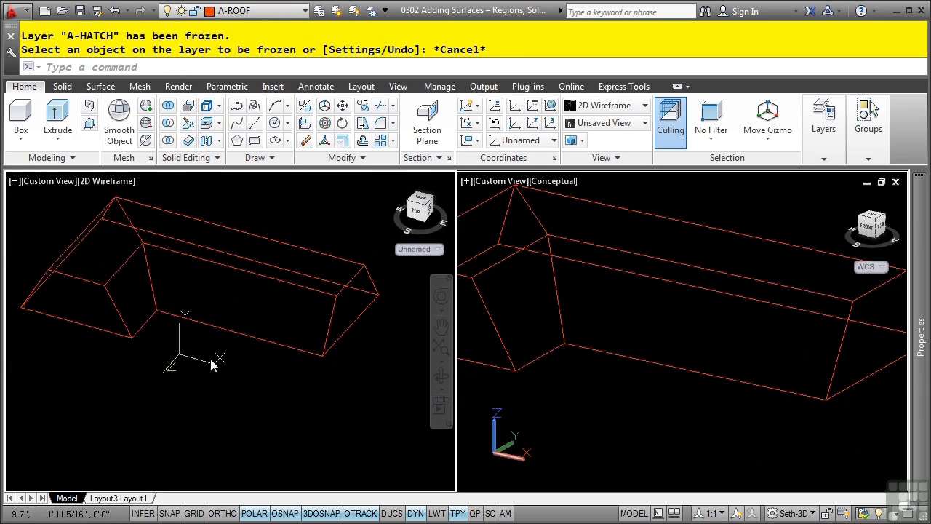
shift+middle_drag(232, 406, 236, 367)
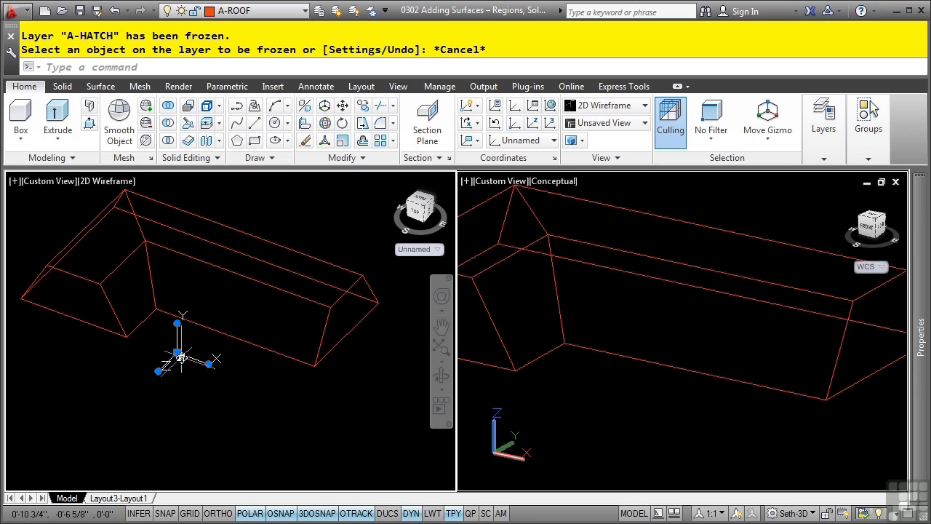
Step: Place the UCS origin at the roof's lower-edge endpoint with the X axis along that edge
click(176, 353)
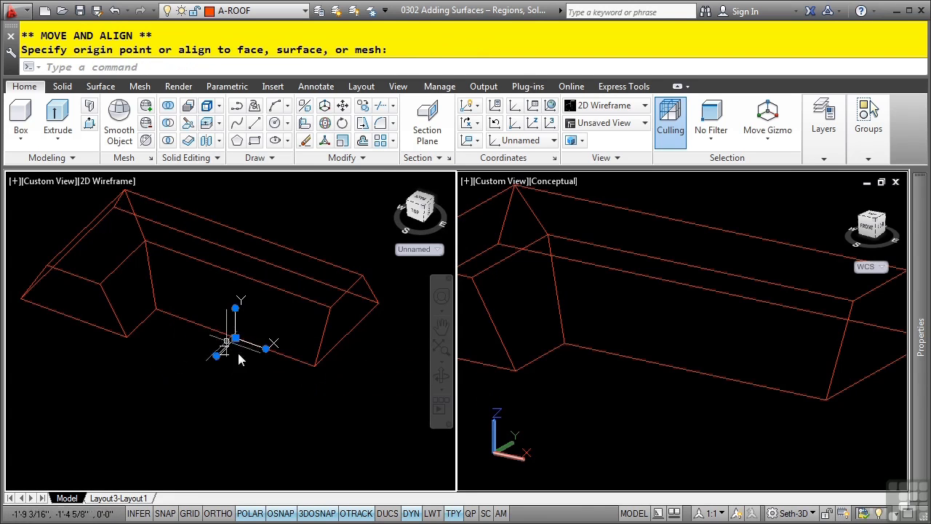
click(265, 352)
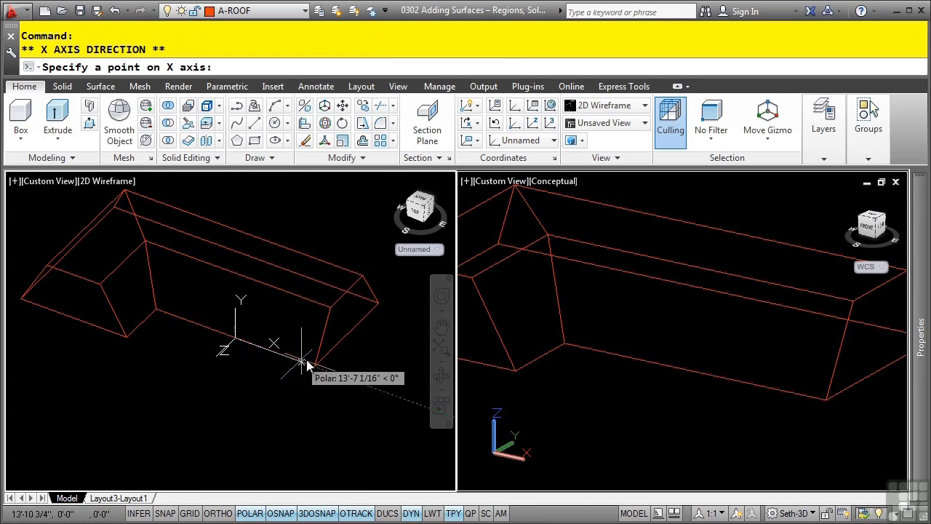
click(311, 369)
click(320, 368)
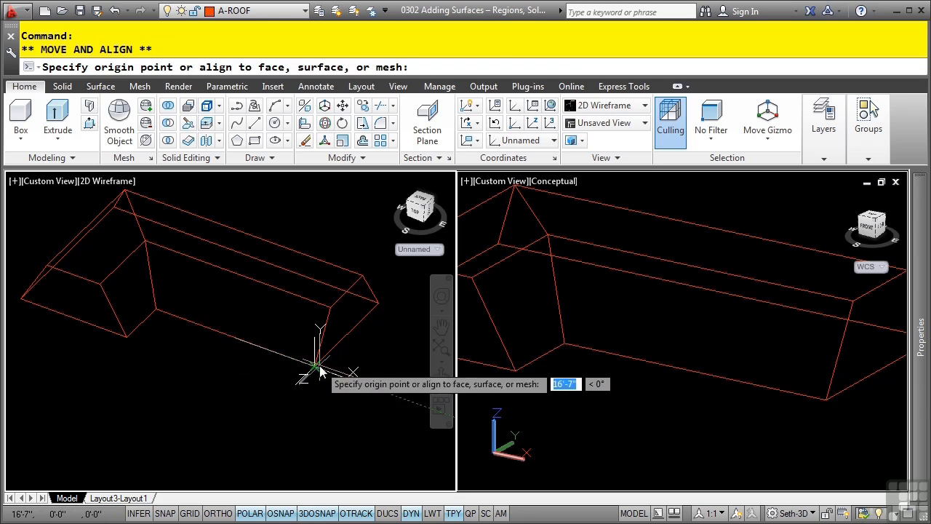
click(314, 367)
click(314, 339)
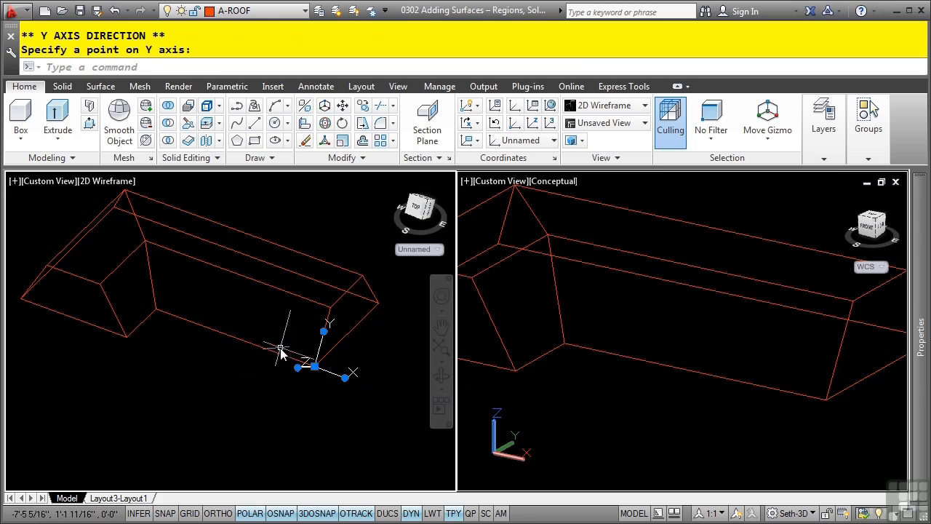
key(Escape)
key(Escape)
shift+middle_drag(225, 363, 252, 388)
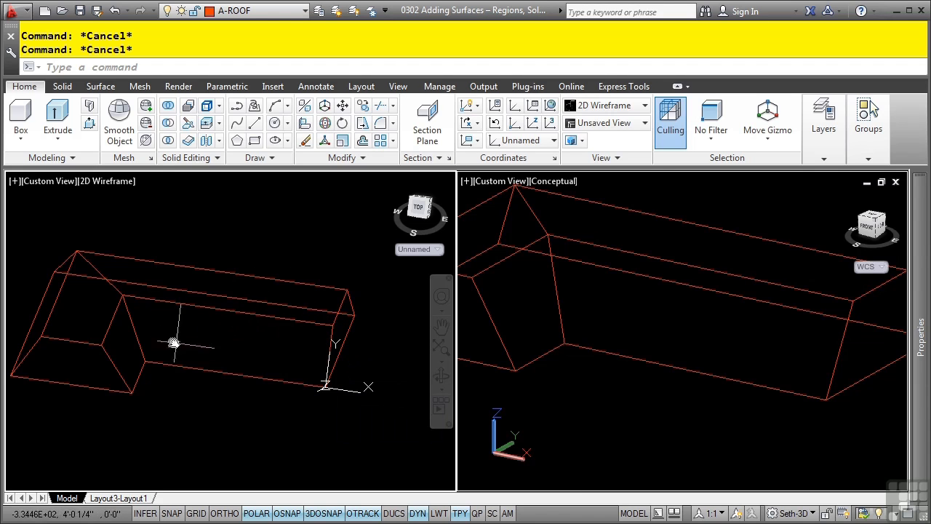
Step: Draw a line from the gable's top vertex down to its bottom vertex
text(l)
key(Return)
click(122, 296)
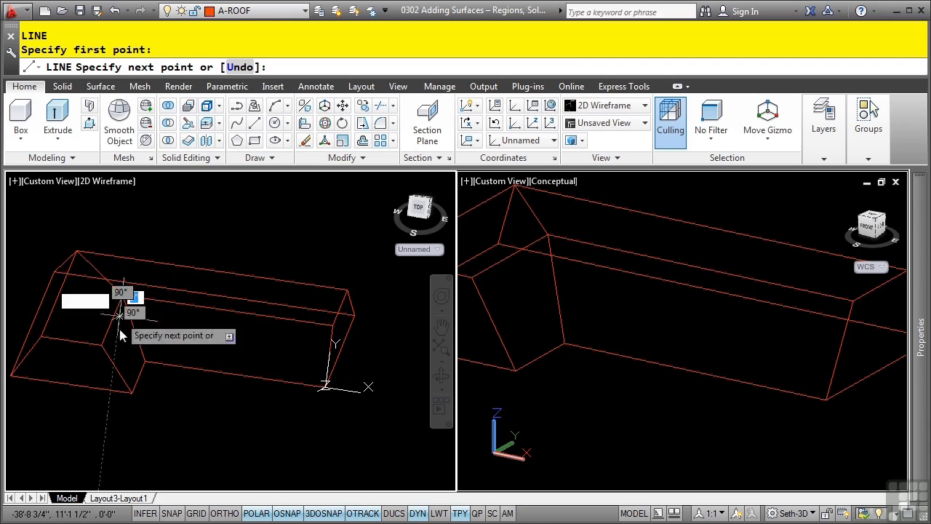
click(146, 359)
key(Escape)
key(Escape)
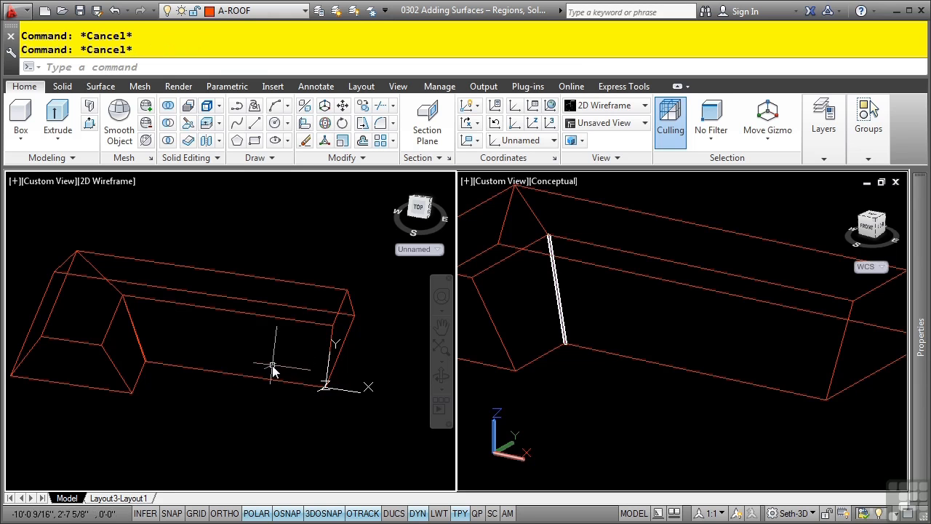
Step: Set the drawing THICKNESS to 0
text(th)
key(Return)
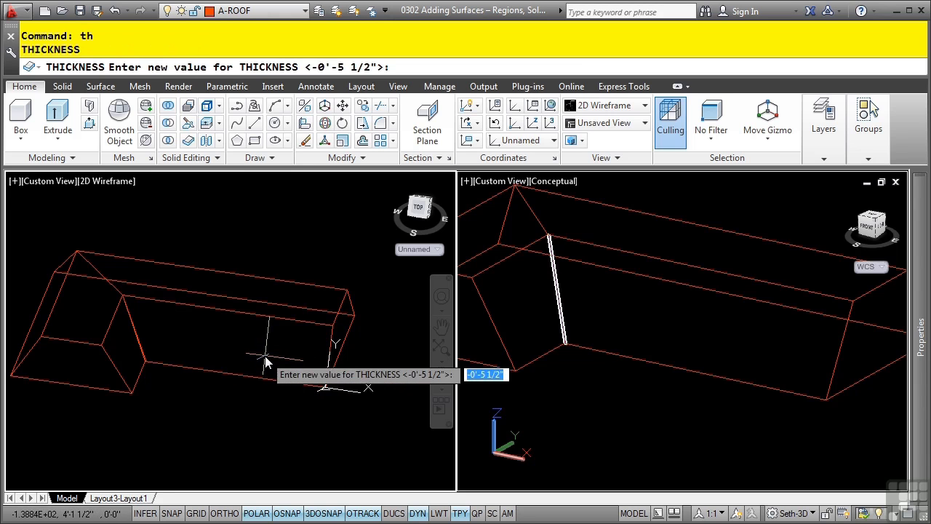
text(0)
key(Return)
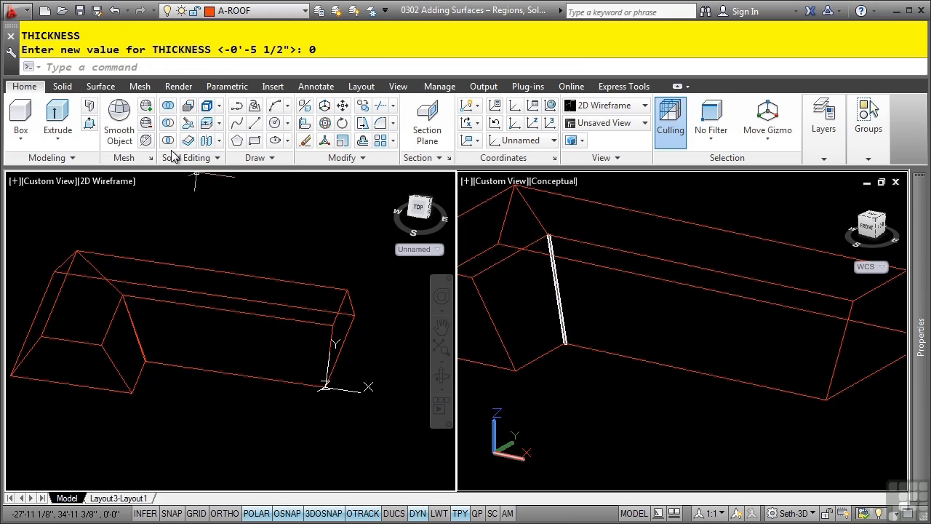
Step: Erase the existing vertical edge line of the gable
text(l)
key(Return)
click(313, 345)
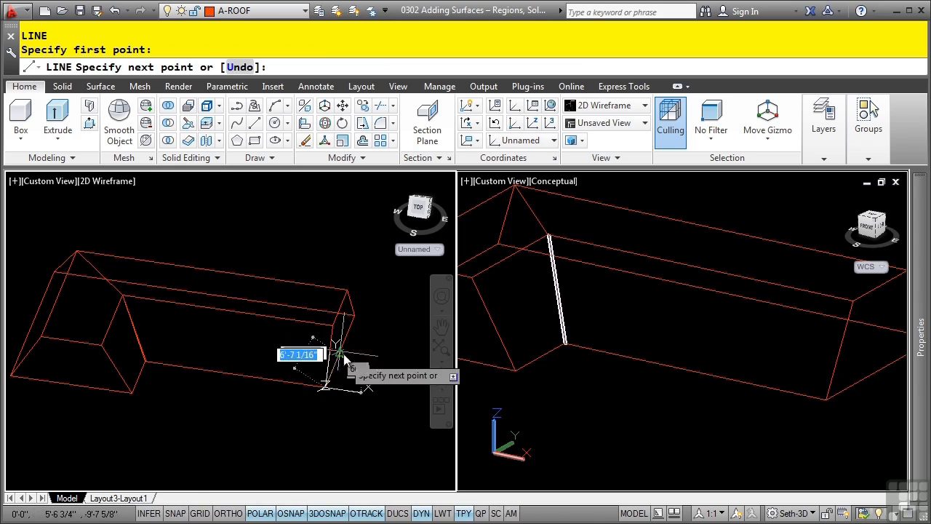
key(Escape)
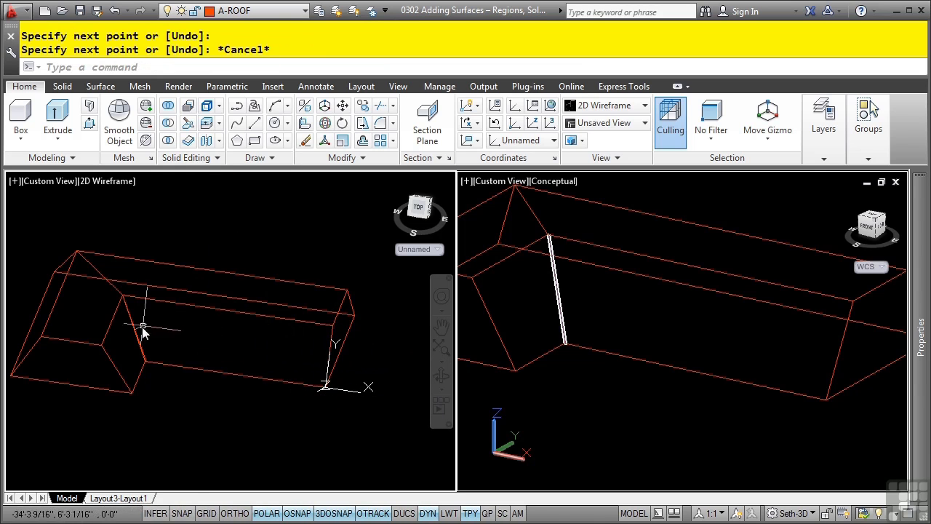
click(138, 331)
key(Delete)
Step: Redraw the vertical edge with LINE from the lower vertex to the upper vertex
text(l)
key(Return)
click(145, 362)
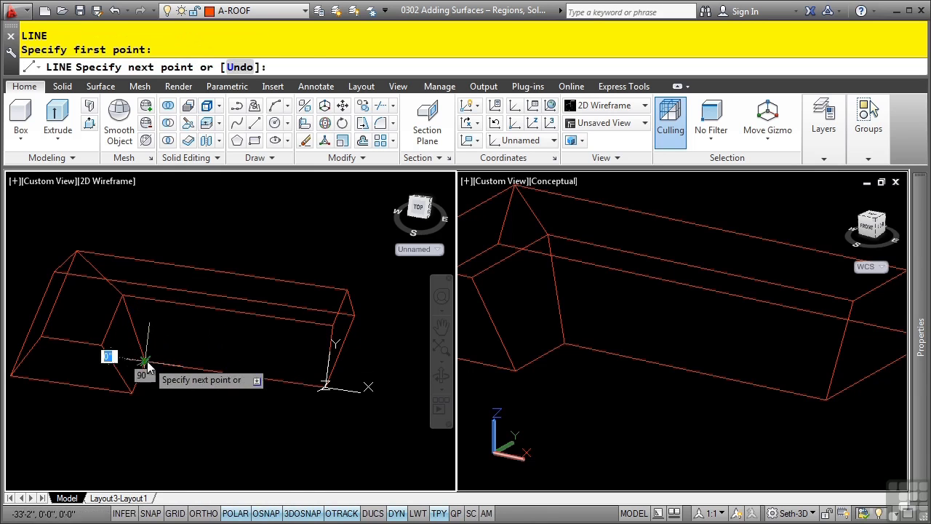
click(124, 297)
key(Escape)
key(Escape)
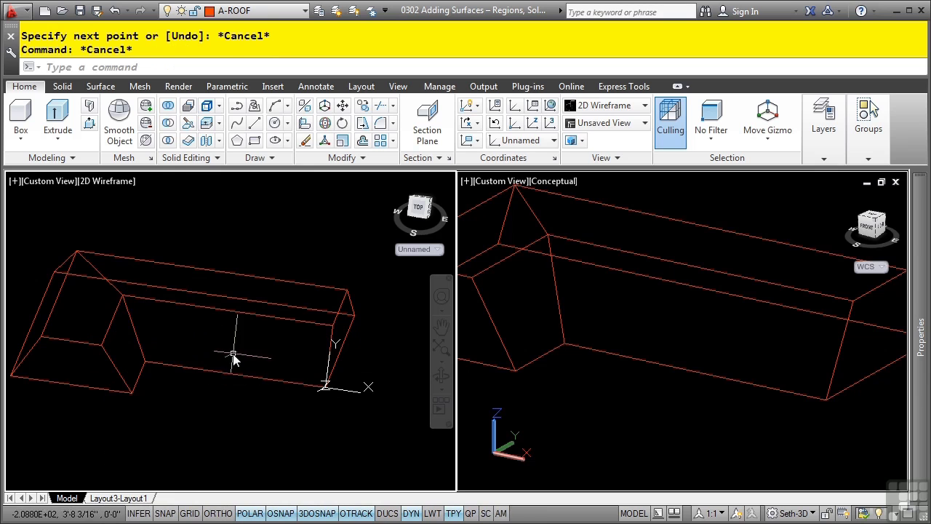
Step: Make a REGION from the bottom, top, right and sloped edges of the long roof slope
text(reg)
key(Return)
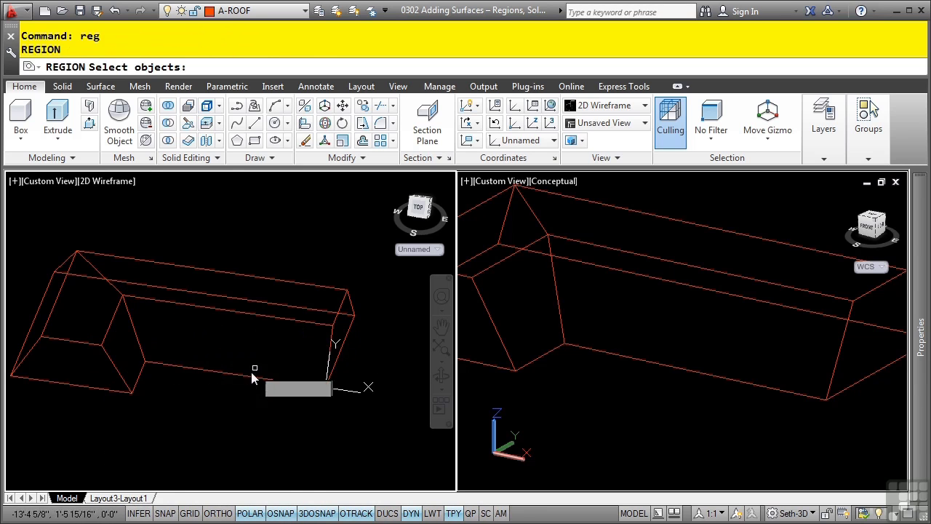
click(251, 376)
click(266, 324)
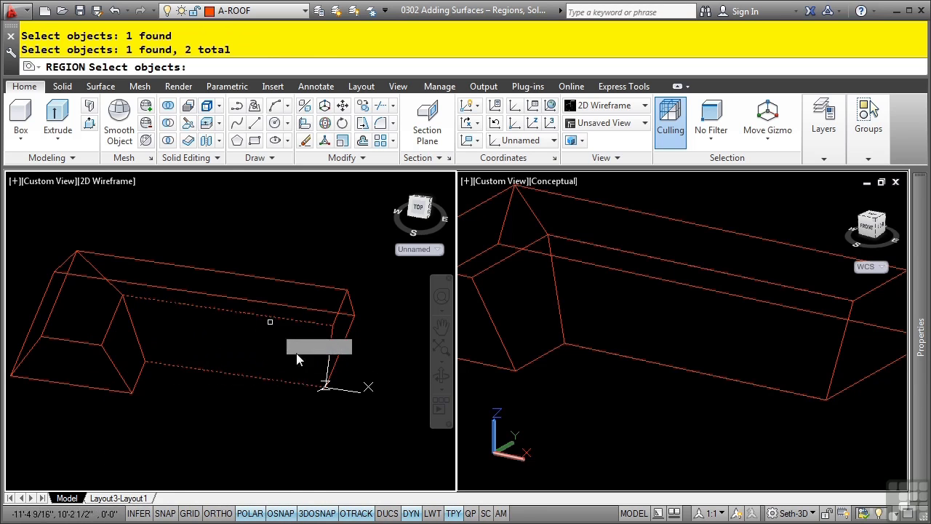
click(331, 355)
click(135, 336)
key(Return)
shift+middle_drag(307, 373, 187, 423)
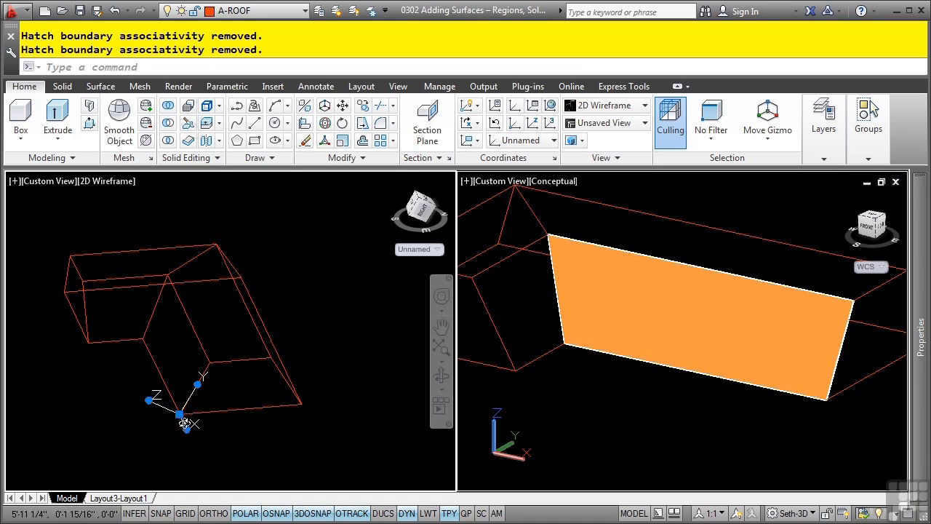
Step: Move the UCS origin onto the roof's lower edge, aligning X along that edge
click(182, 416)
click(240, 409)
click(277, 406)
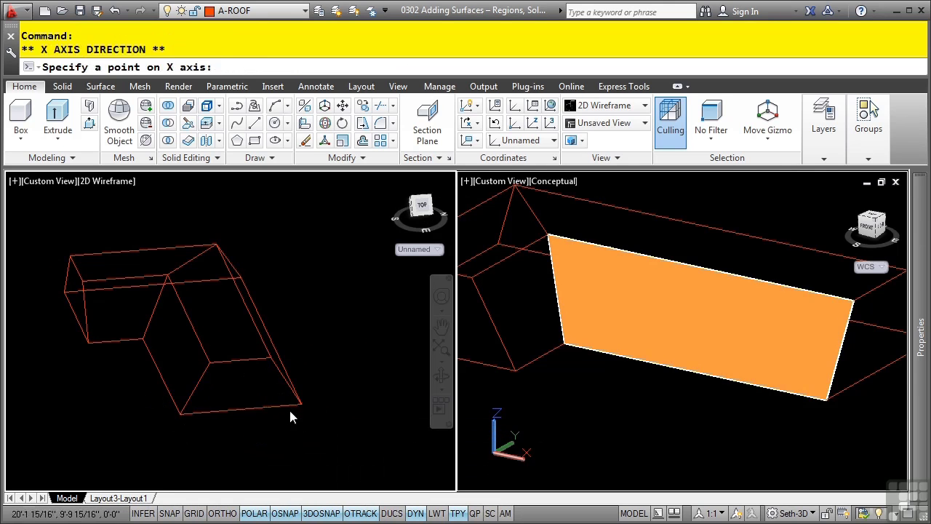
click(290, 411)
click(238, 375)
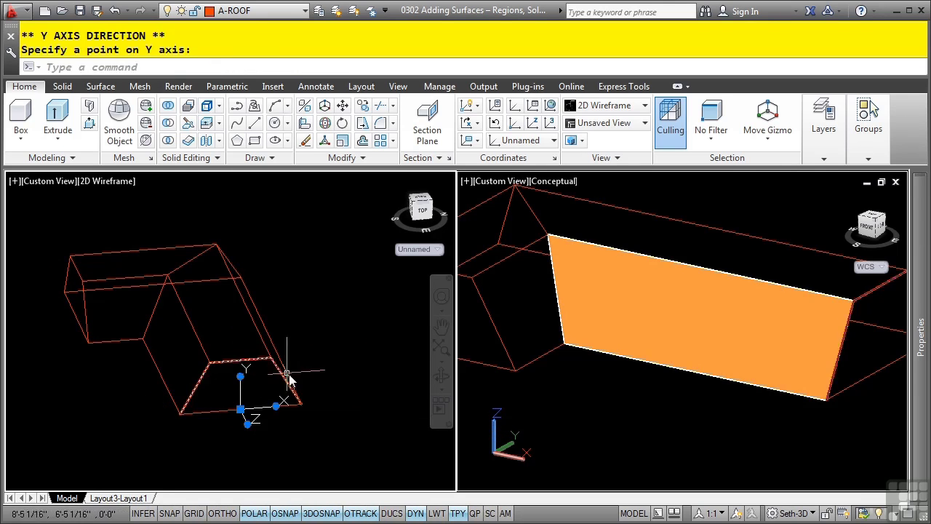
key(Escape)
key(Escape)
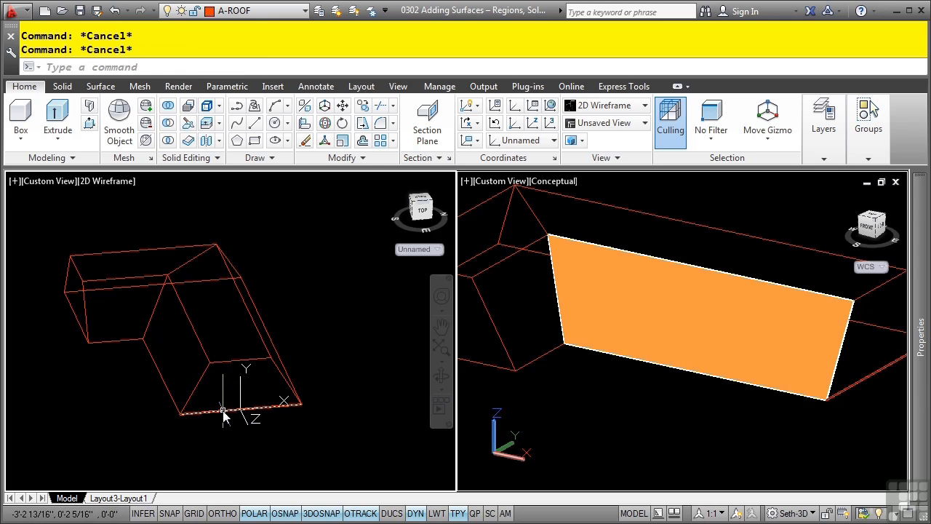
Step: Create a REGION from the roof end edges and check it in the shaded view
text(reg)
key(Return)
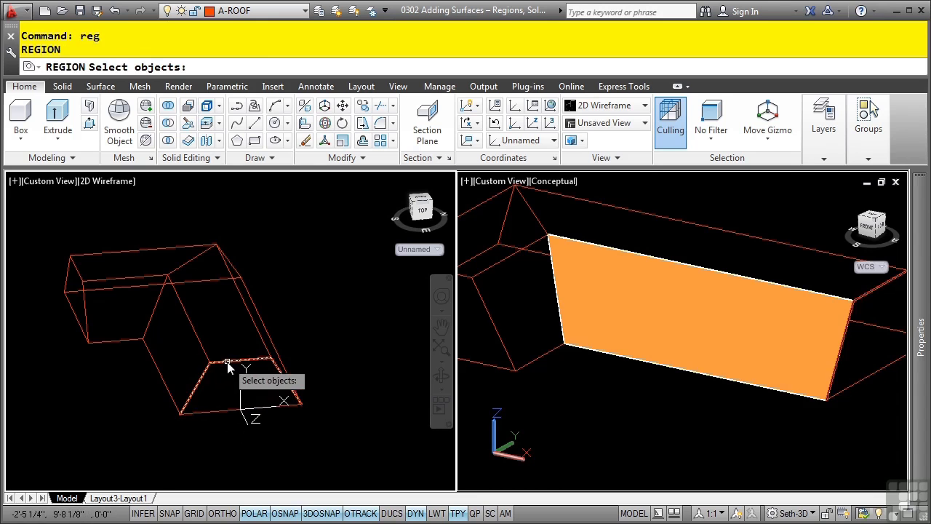
click(226, 393)
click(229, 401)
key(Return)
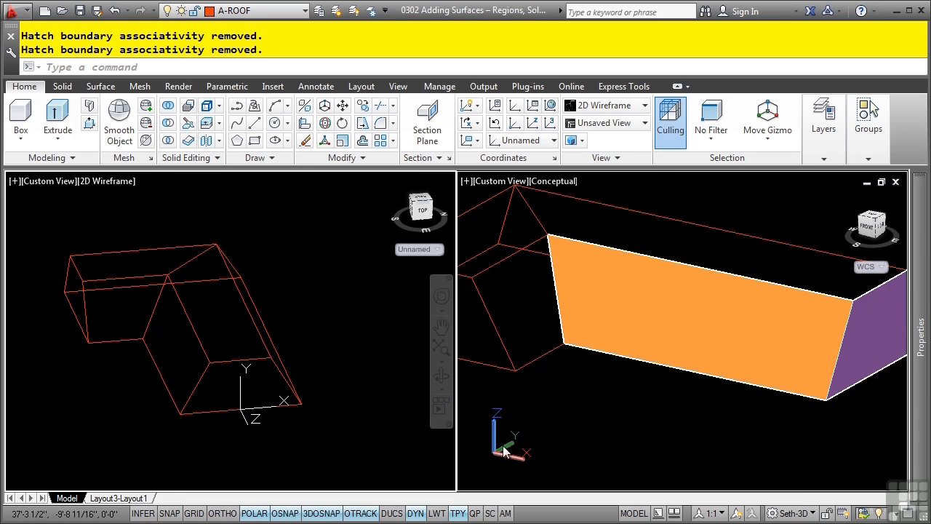
click(631, 429)
scroll(647, 422, down, 3)
shift+middle_drag(647, 422, 677, 408)
click(355, 405)
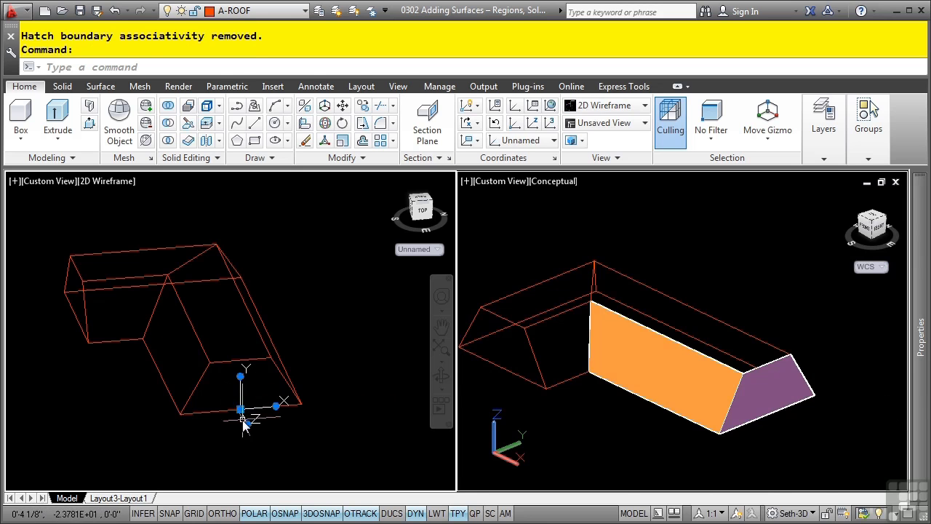
Step: Realign the UCS with its origin on the roof corner and X along the roof
click(240, 410)
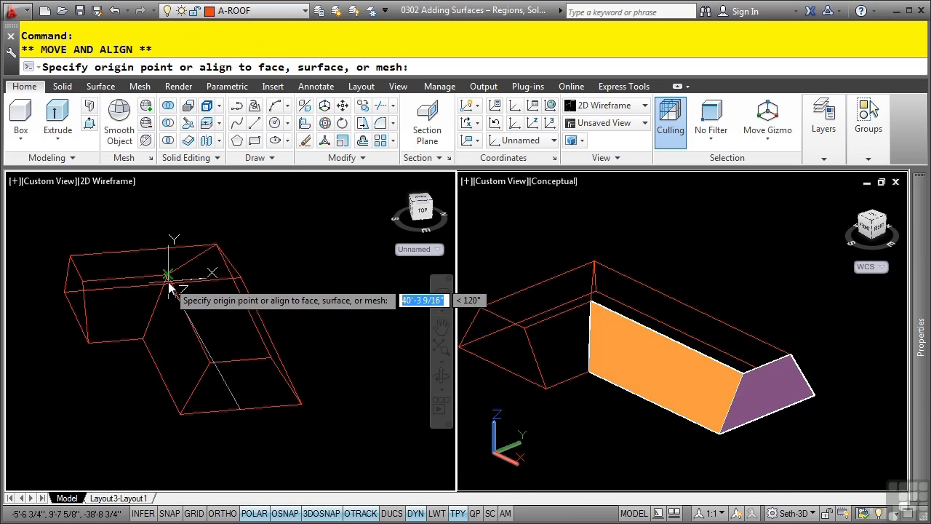
shift+middle_drag(166, 357, 261, 374)
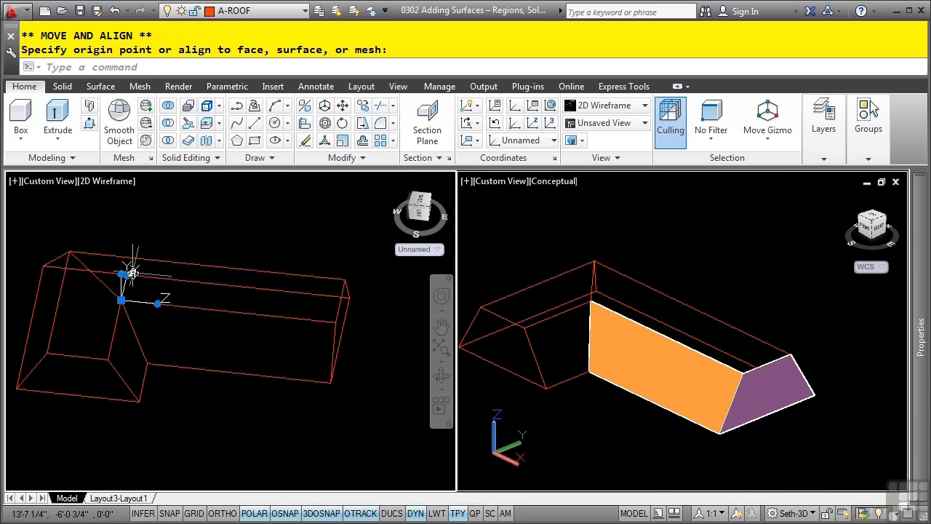
click(127, 273)
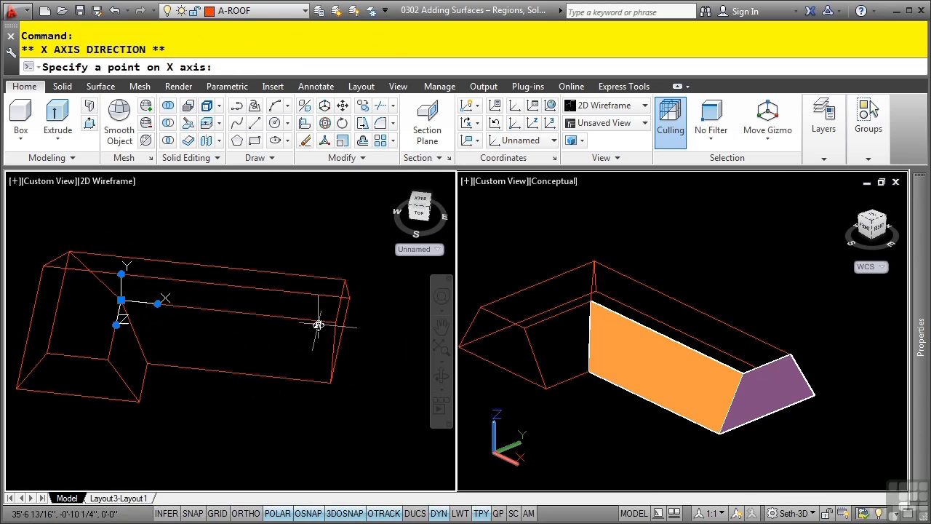
click(270, 269)
key(Escape)
key(Escape)
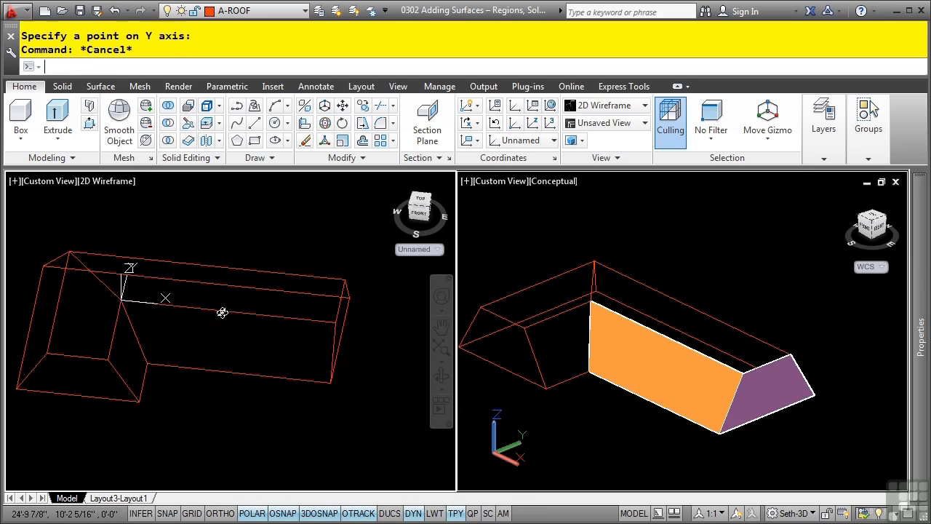
shift+middle_drag(214, 316, 256, 319)
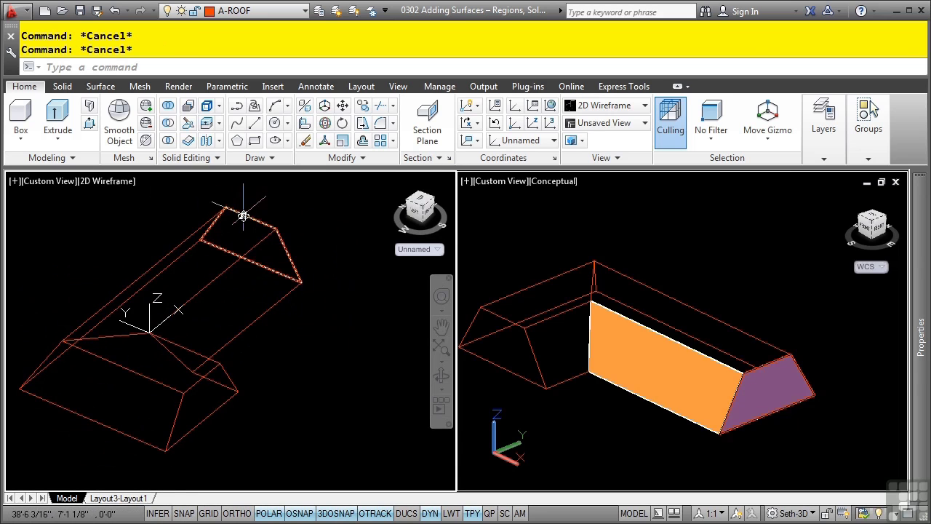
Step: Draw the missing roof edge lines from the apex to the eave vertices
text(l)
key(Return)
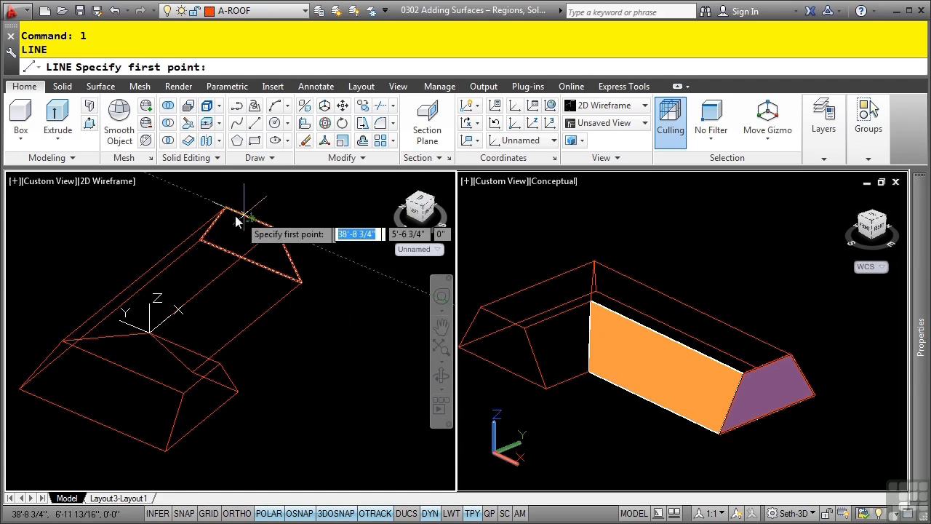
click(226, 208)
click(72, 342)
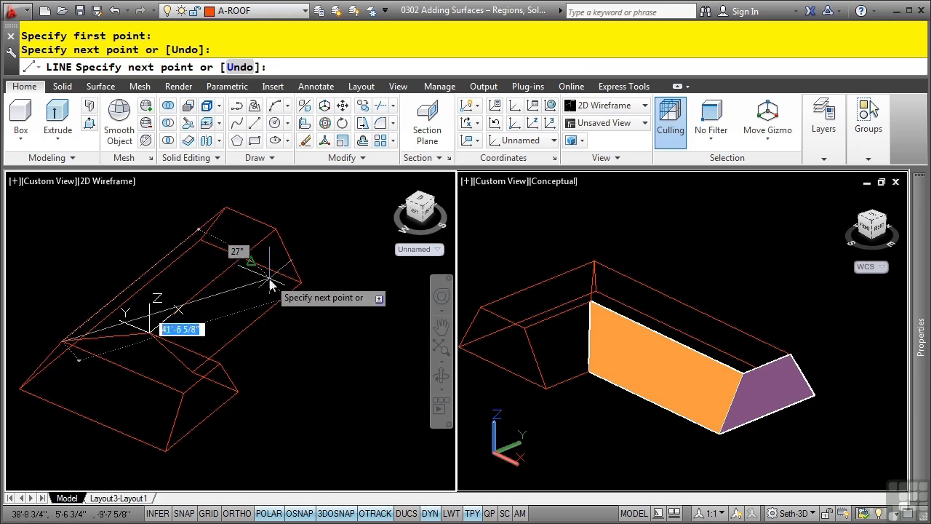
key(Return)
key(Return)
click(225, 208)
click(277, 230)
key(Return)
key(Return)
click(238, 267)
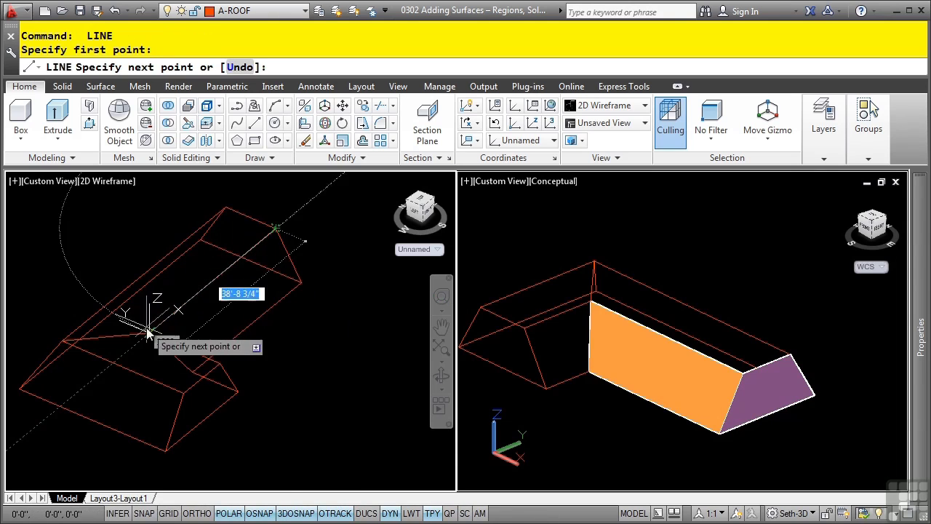
click(152, 333)
Step: Make a REGION from the five edges of the upper wing's top roof slope
key(Return)
shift+middle_drag(296, 322, 269, 331)
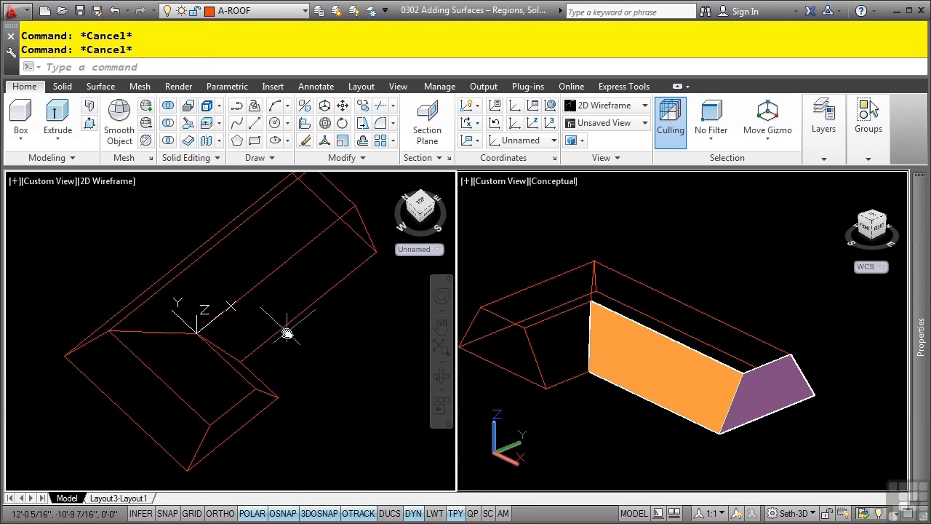
text(reg)
key(Return)
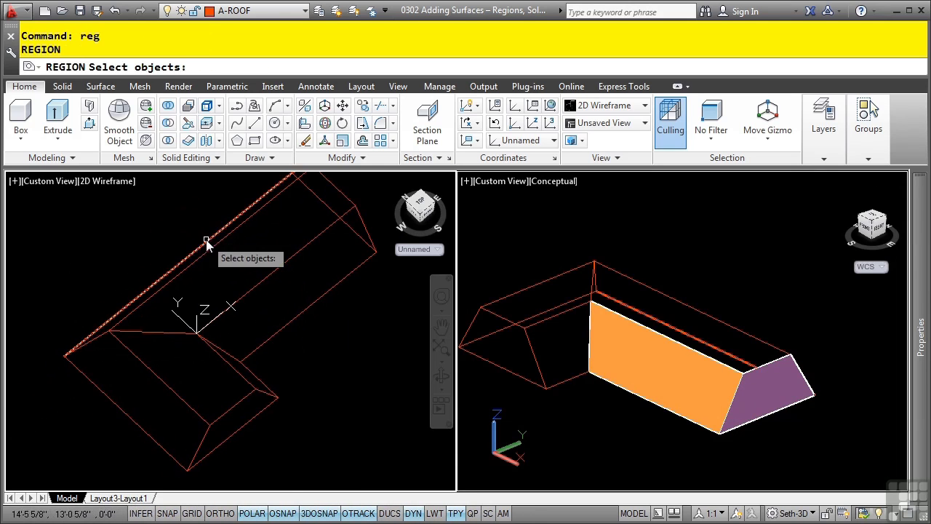
click(265, 275)
click(339, 194)
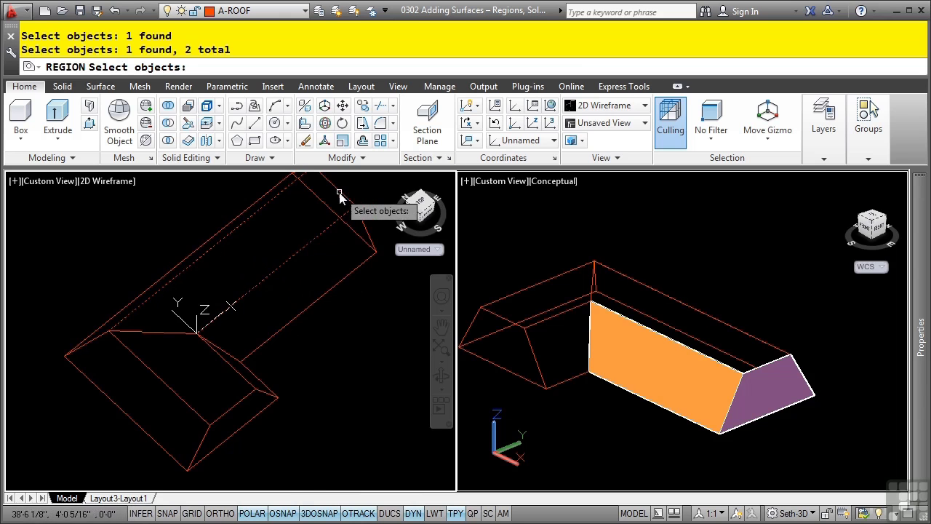
click(287, 244)
click(127, 349)
click(227, 369)
key(Return)
shift+middle_drag(349, 363, 363, 268)
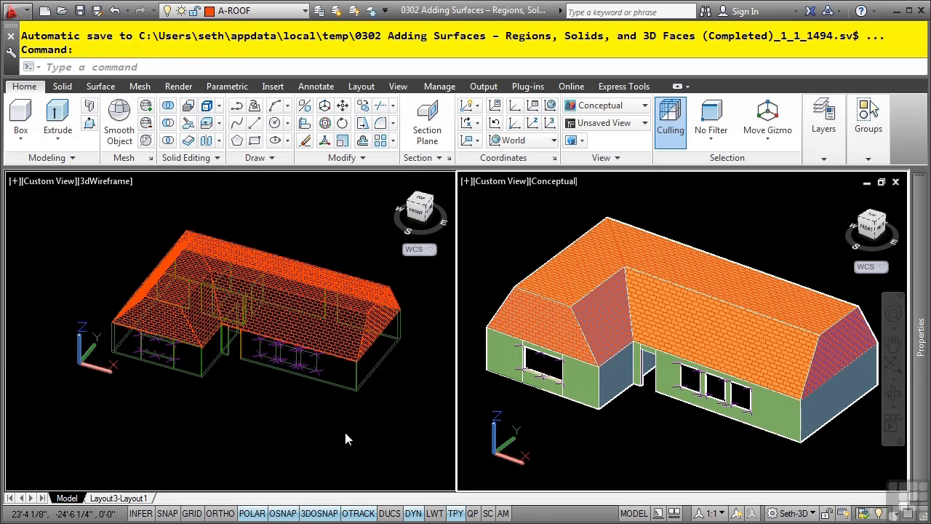
Step: Switch to the Layout3-Layout1 sheet showing Plan, Elev and Isometric views
click(119, 498)
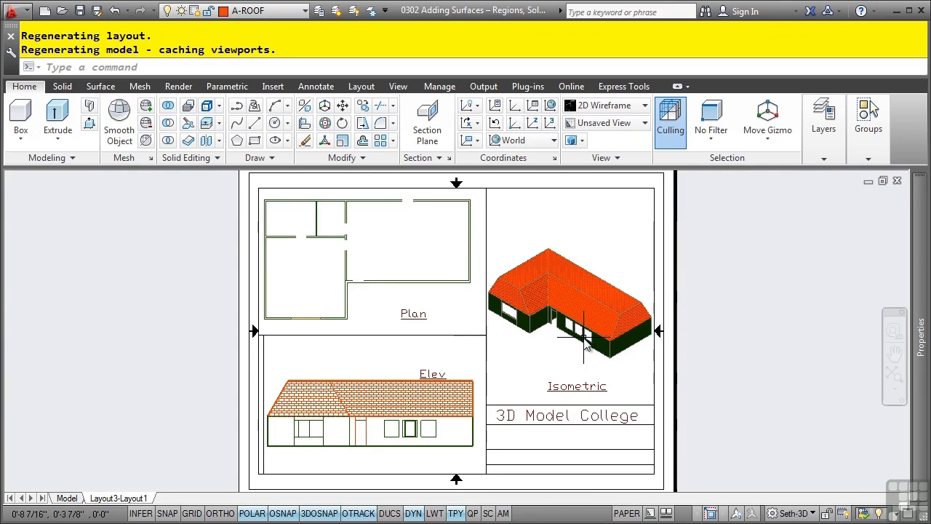